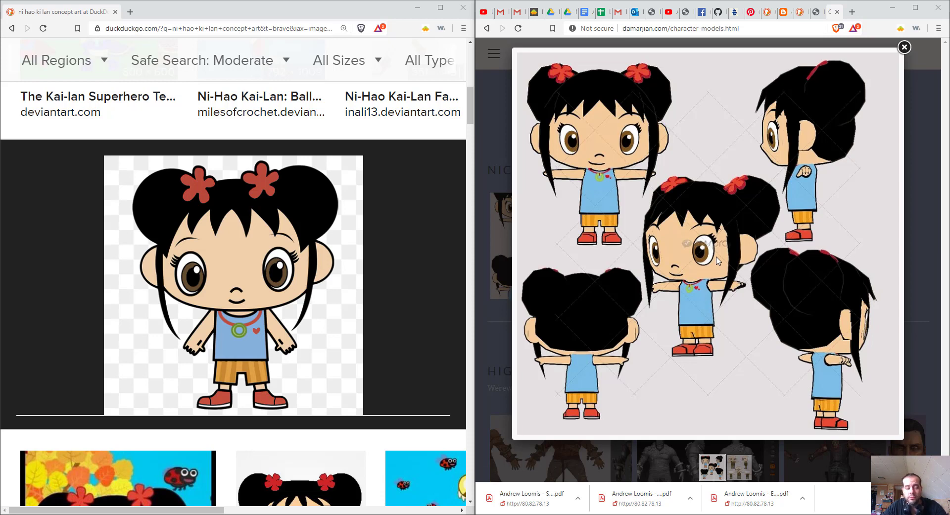
# - Switch to Photoshop and create a 2000 × 1000 pixel document at 300 pixels/inch from the 2000 pixel grid preset
pyautogui.hotkey('alt', 'Tab')
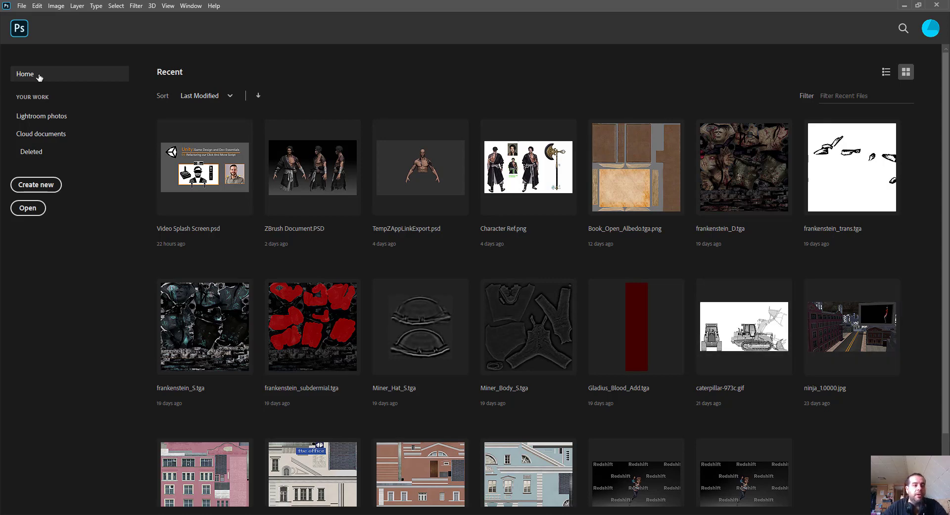
pyautogui.click(21, 6)
pyautogui.click(31, 17)
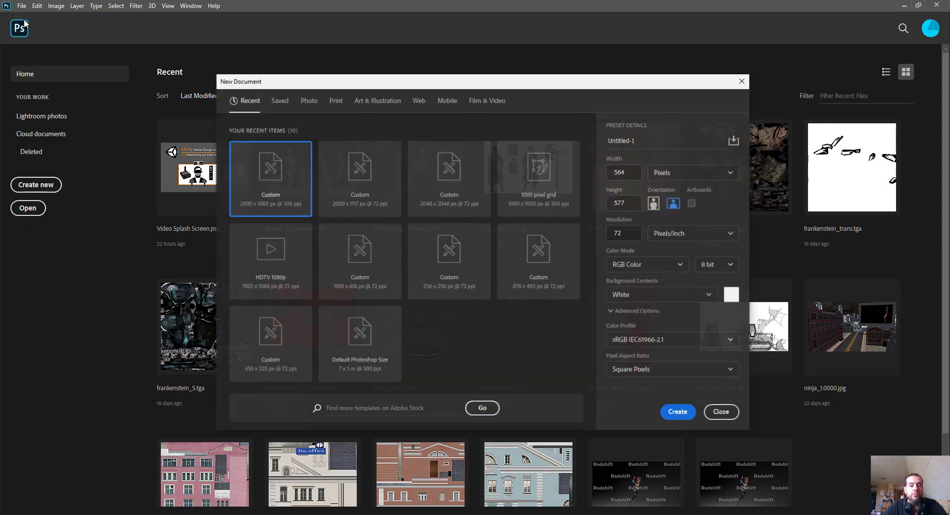
pyautogui.click(357, 100)
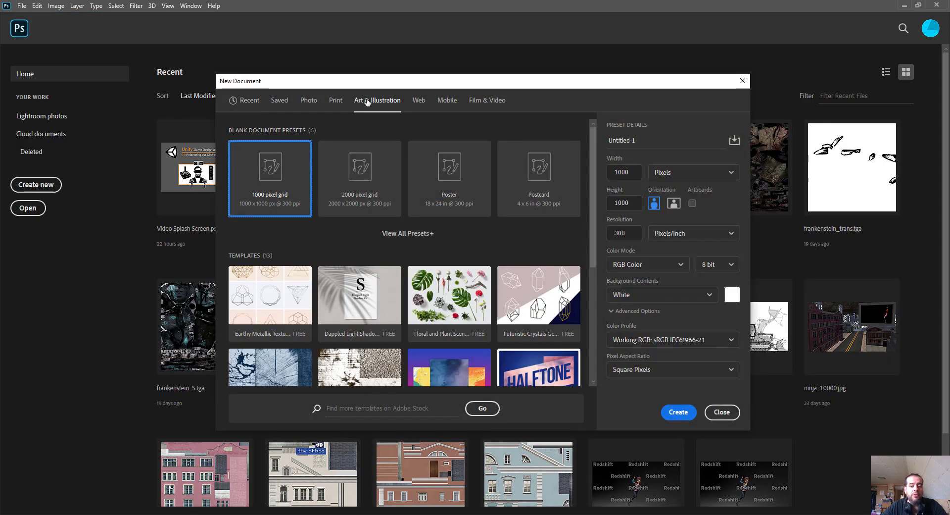
pyautogui.click(364, 154)
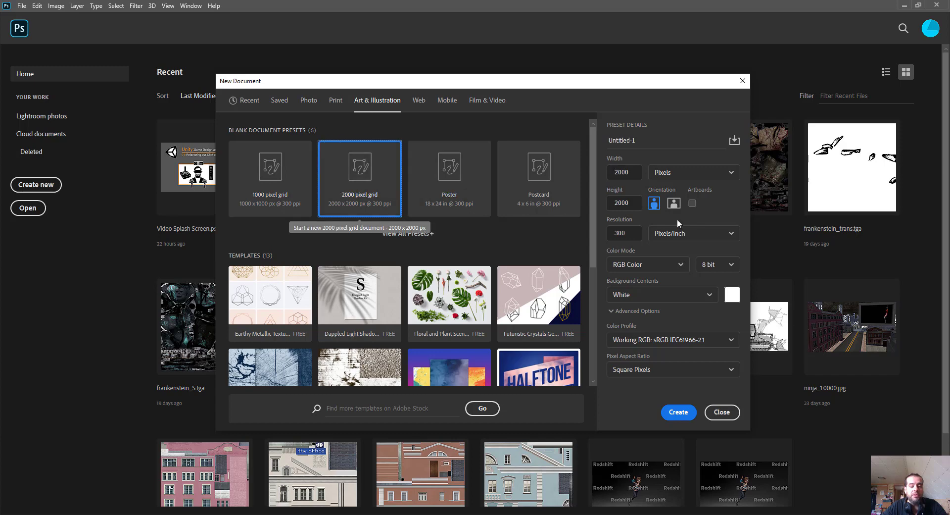
pyautogui.doubleClick(635, 202)
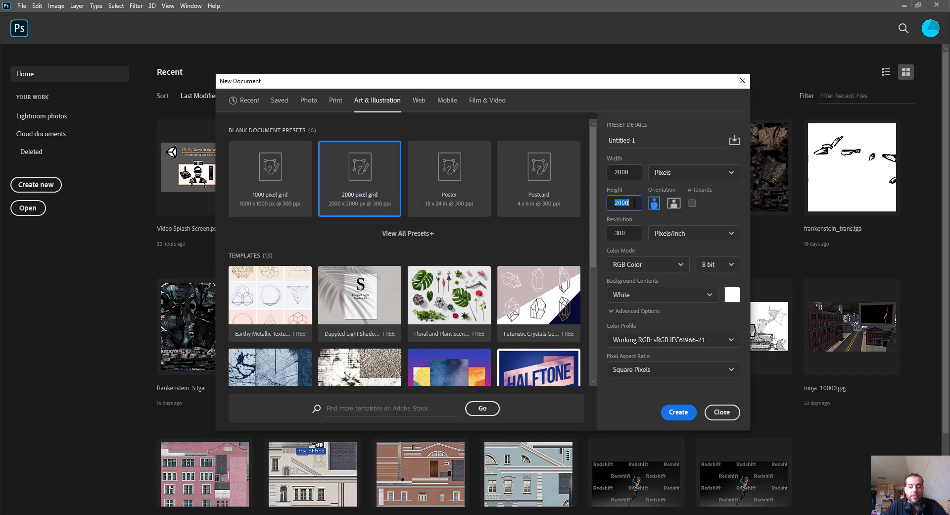
pyautogui.write('1000')
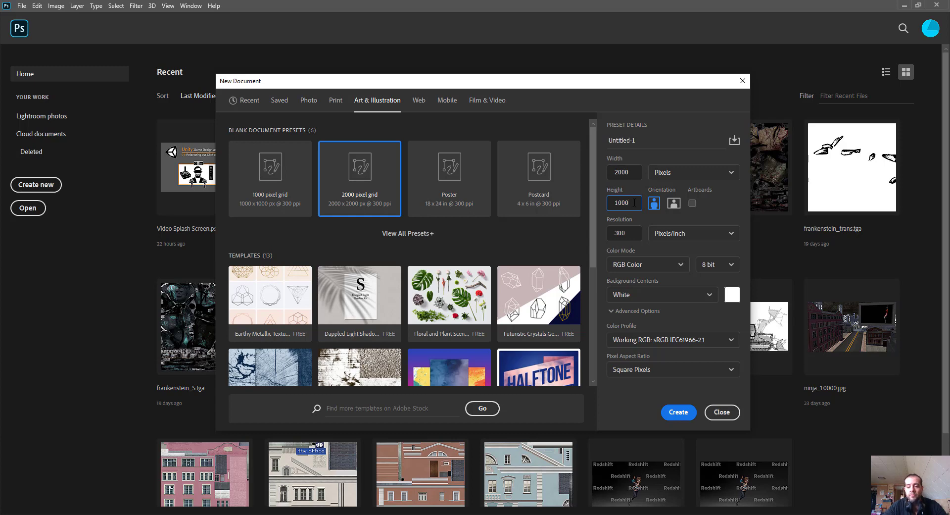
pyautogui.click(673, 416)
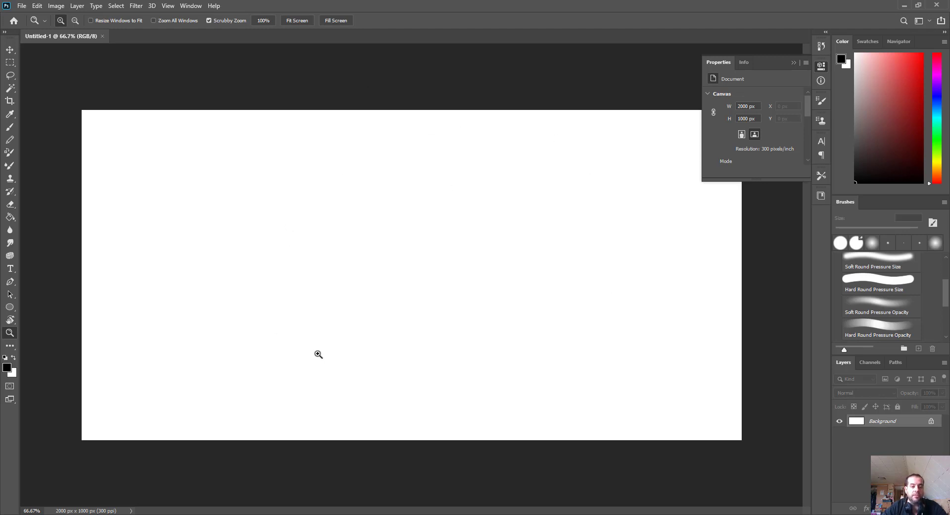
# - Display the rulers around the canvas, toggling them off and on once more
pyautogui.hotkey('ctrl', 'r')
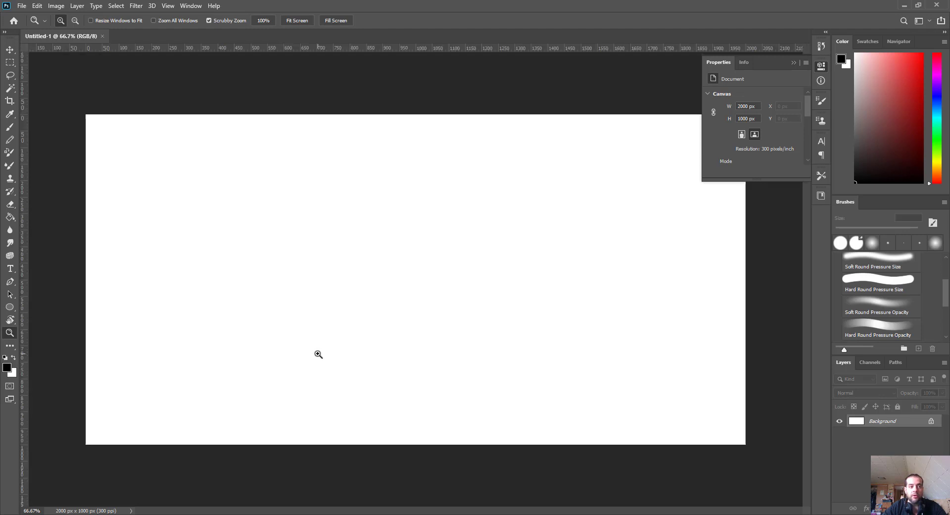
pyautogui.click(193, 5)
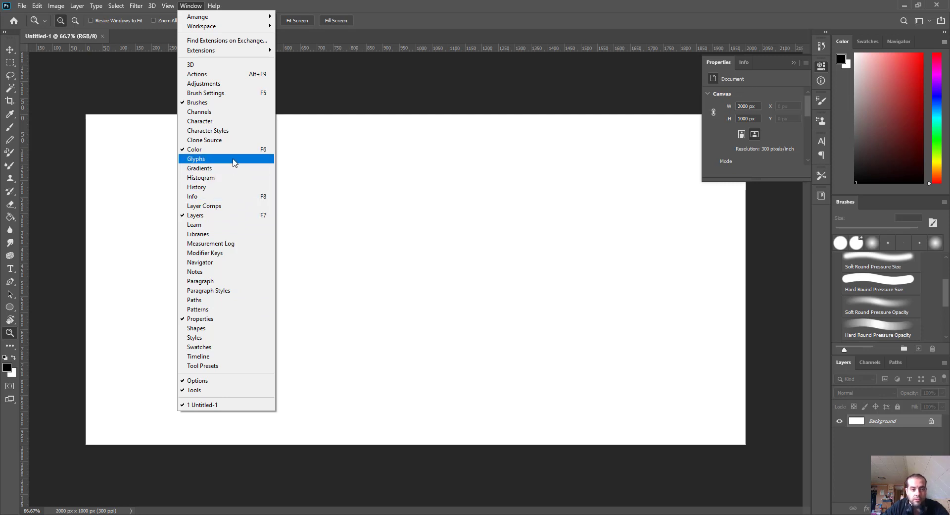
pyautogui.moveTo(168, 5)
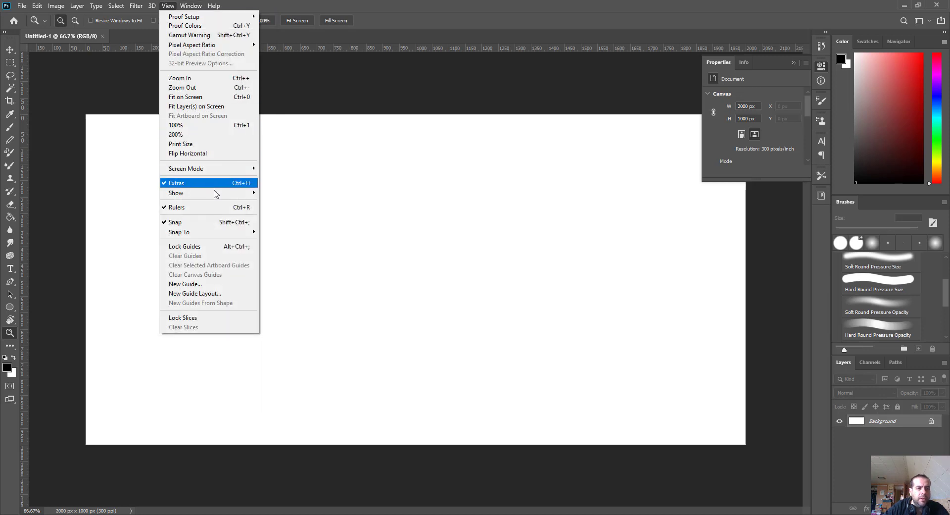
pyautogui.click(220, 206)
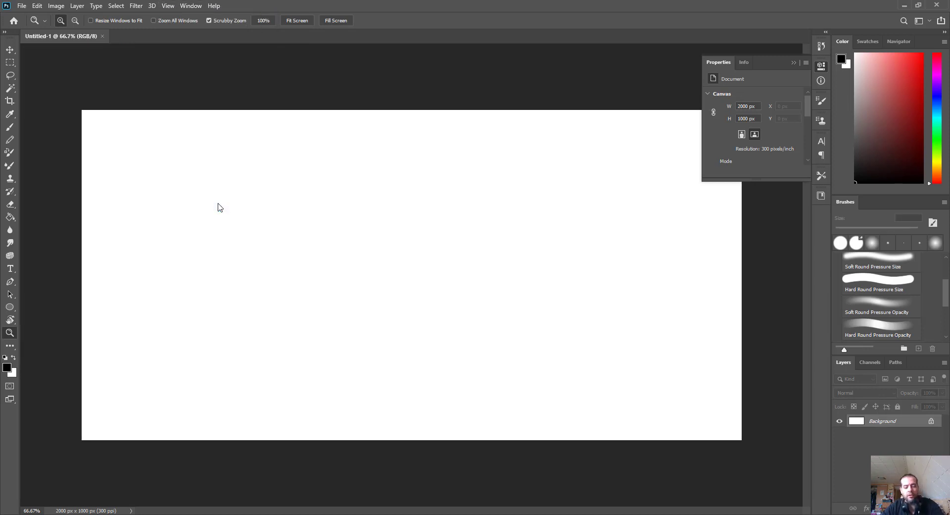
pyautogui.hotkey('ctrl', 'r')
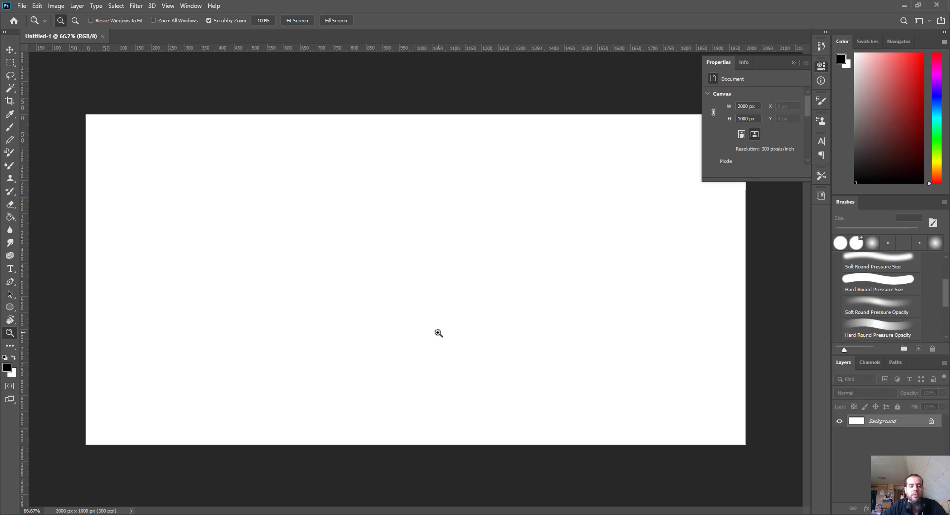
# - Change the ruler units to inches in the Units & Rulers preferences
pyautogui.doubleClick(354, 48)
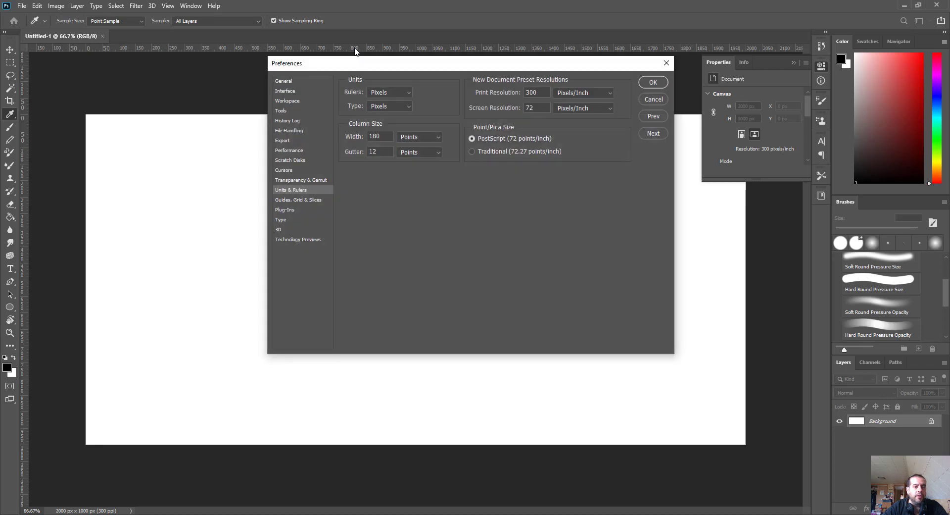
pyautogui.click(389, 93)
pyautogui.click(388, 112)
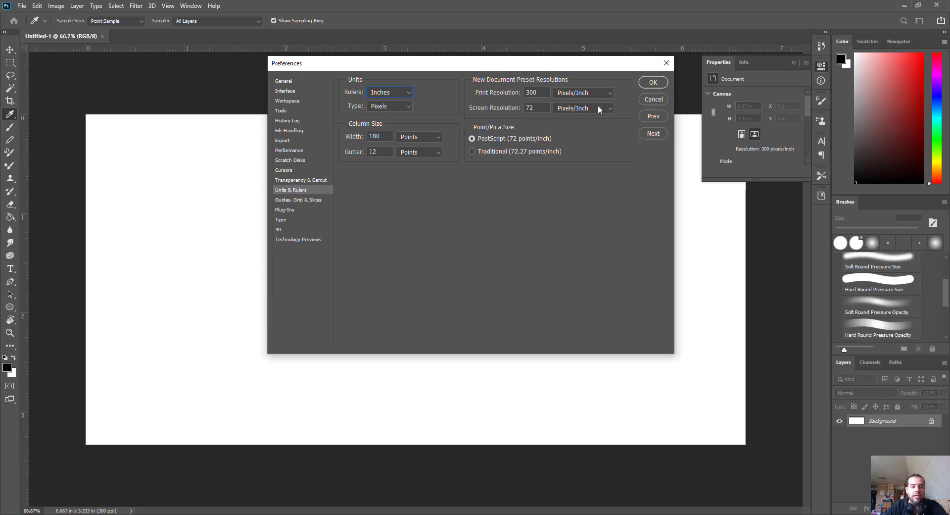
pyautogui.click(654, 84)
pyautogui.press('z')
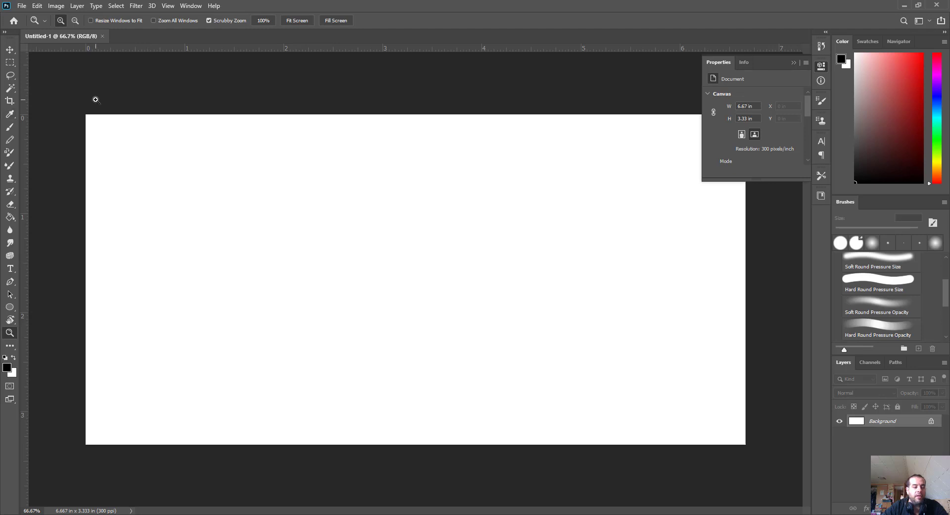
# - Place three horizontal guides across the canvas at about 0.5, 1.5 and 2.5 inches from its upper edge
pyautogui.moveTo(222, 48); pyautogui.dragTo(235, 164)
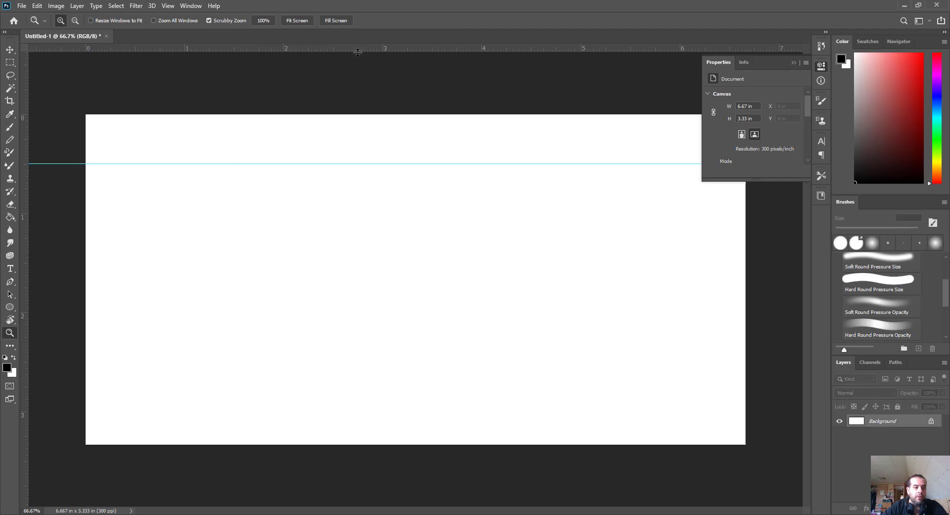
pyautogui.moveTo(358, 50); pyautogui.dragTo(342, 264)
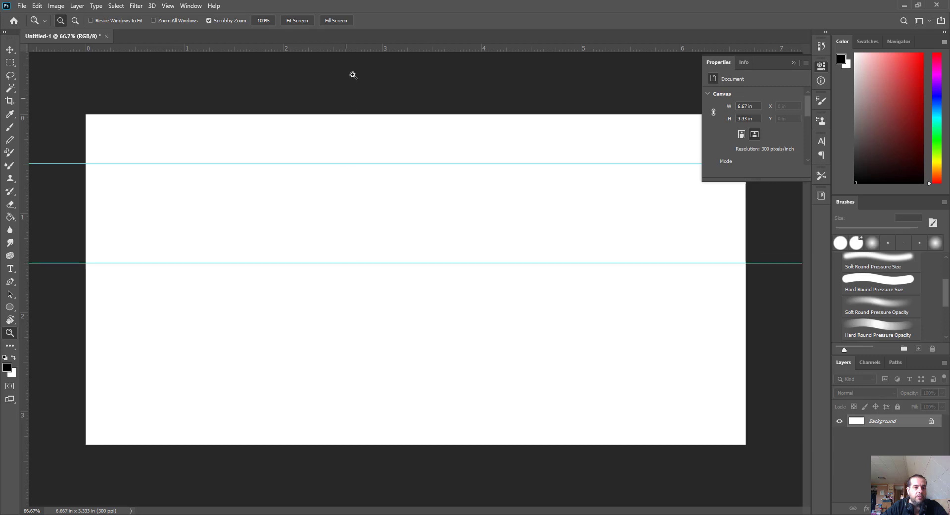
pyautogui.moveTo(372, 48); pyautogui.dragTo(353, 363)
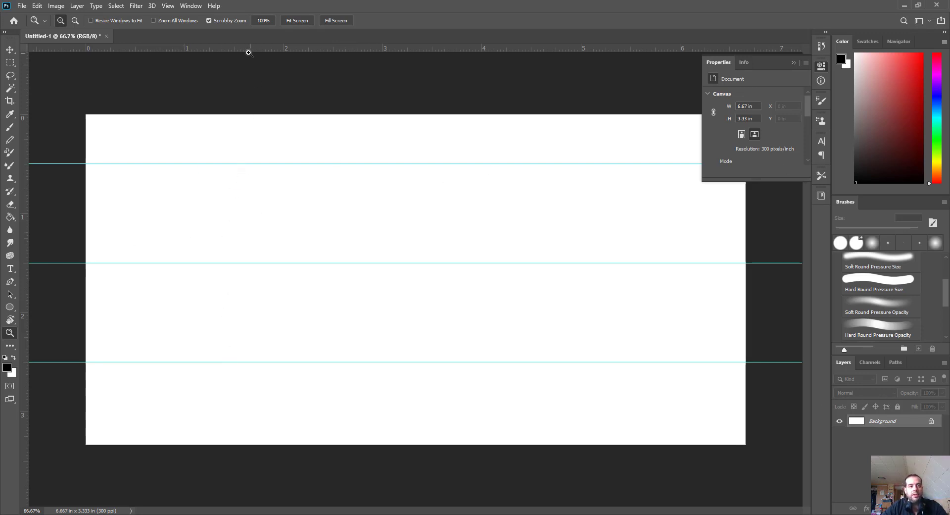
# - Turn Extras off to hide the guides and turn it back on to show them again
pyautogui.click(187, 7)
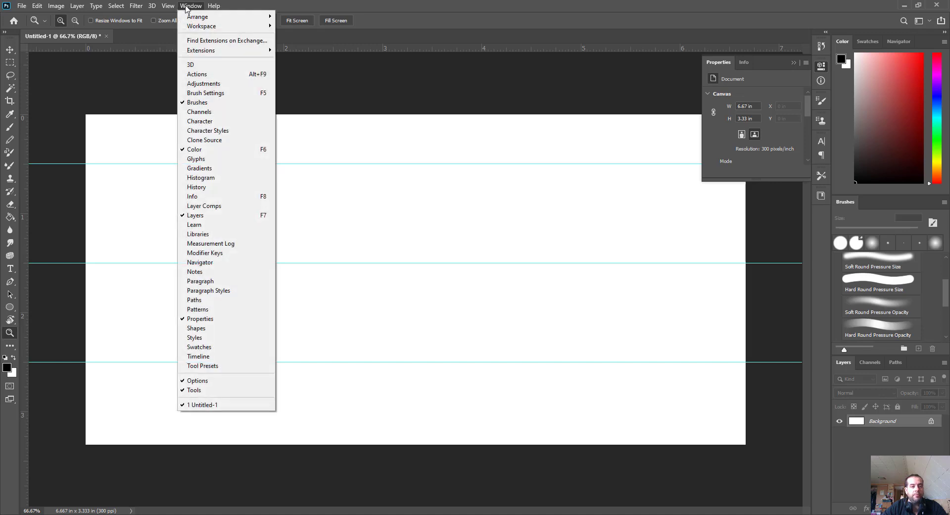
pyautogui.moveTo(168, 7)
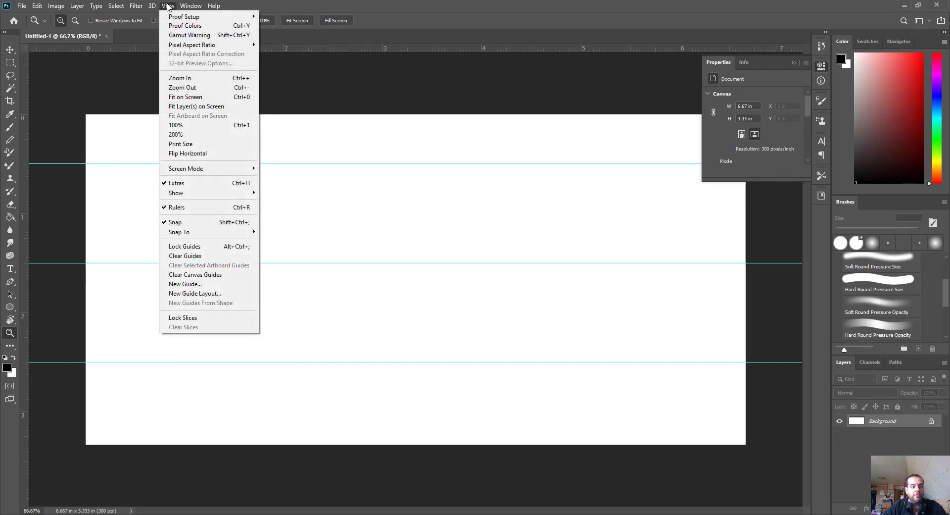
pyautogui.click(193, 184)
pyautogui.click(167, 5)
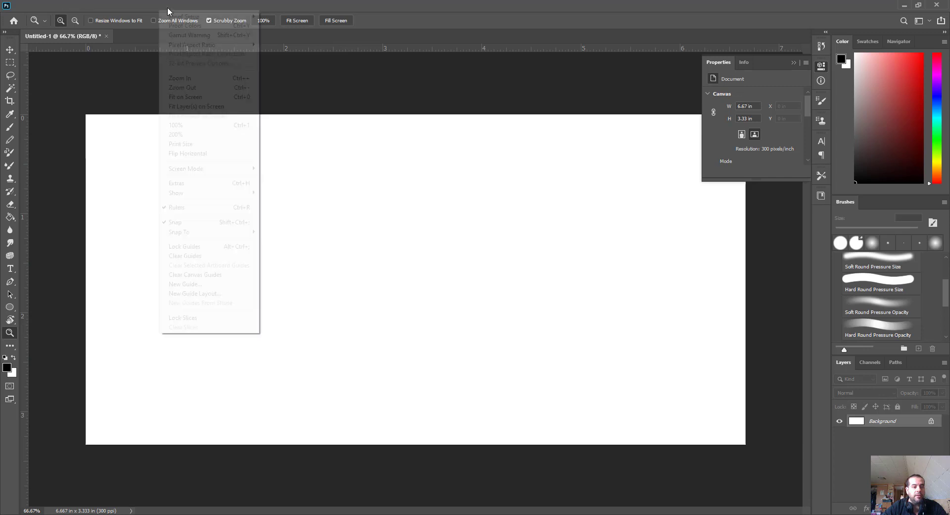
pyautogui.click(222, 183)
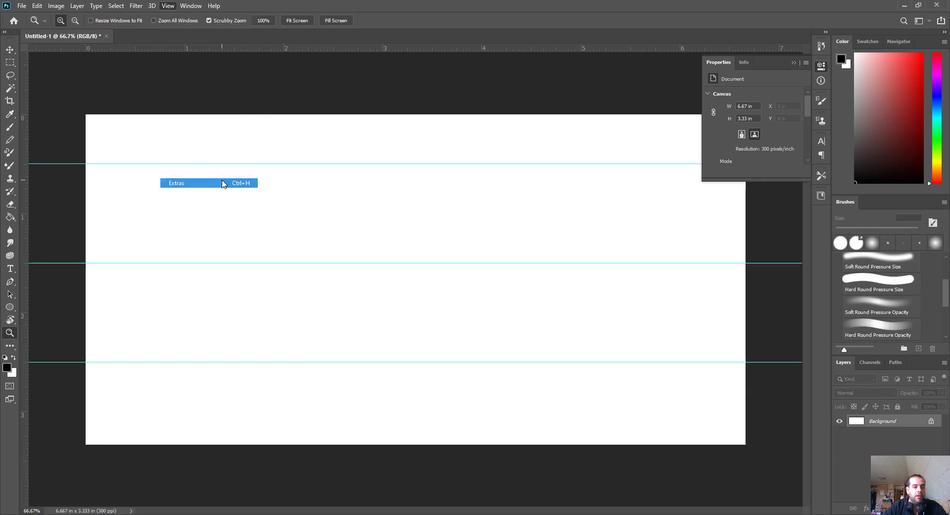
pyautogui.click(167, 6)
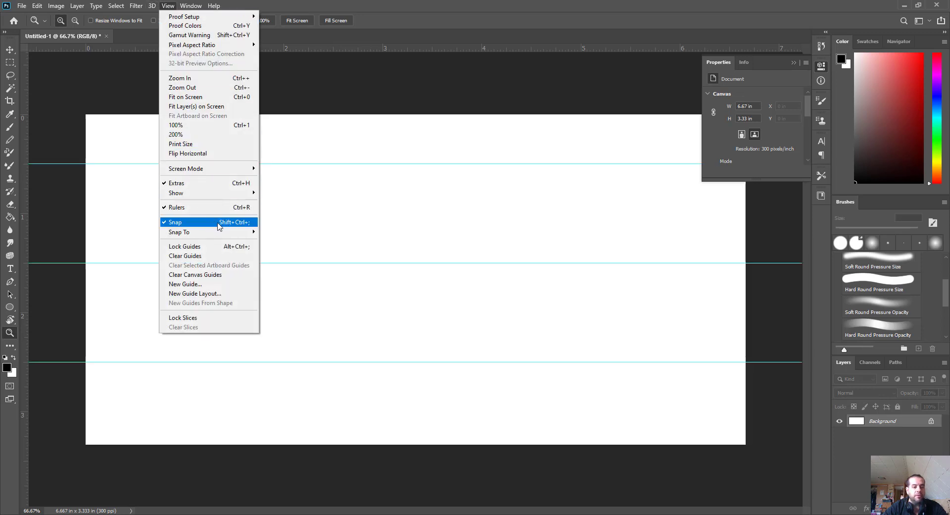
pyautogui.click(406, 103)
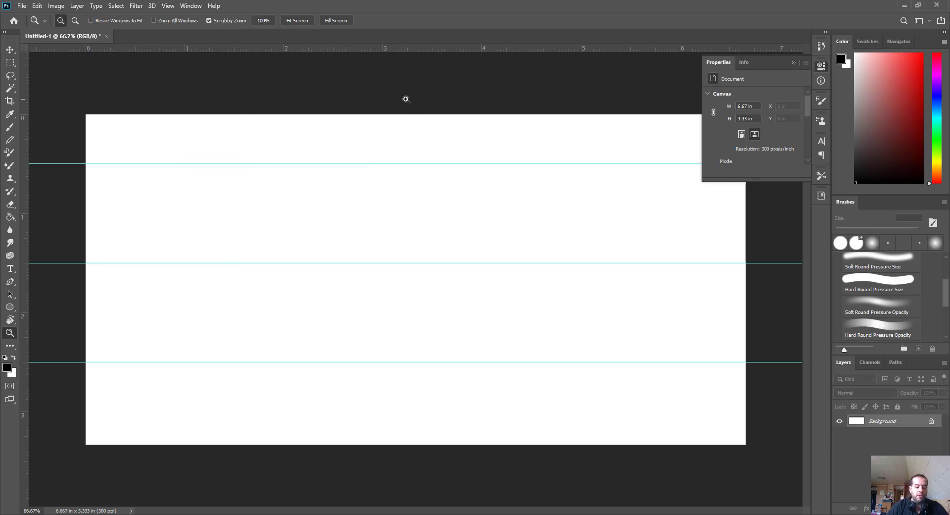
# - Try a wavy freehand stroke down across all three guides with the 5 px brush, and undo it
pyautogui.press('b')
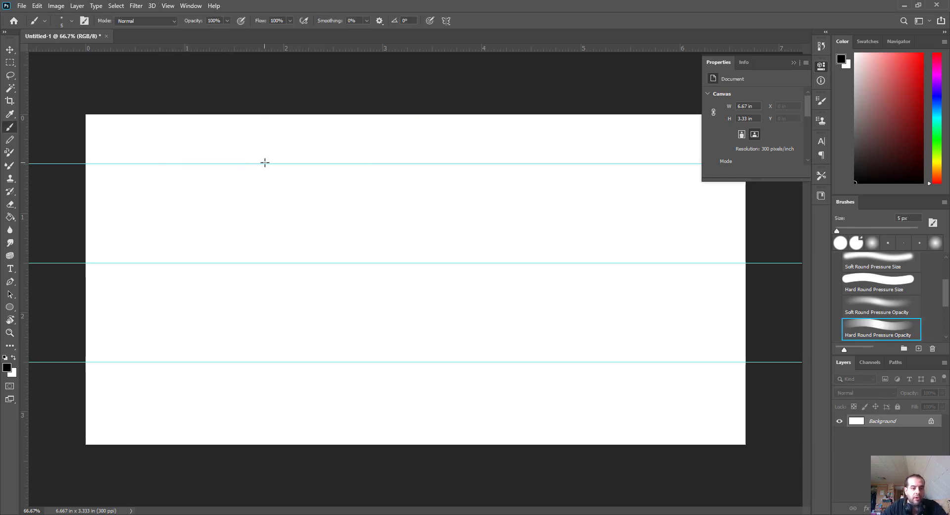
pyautogui.moveTo(265, 142)
pyautogui.mouseDown()
pyautogui.moveTo(310, 186)
pyautogui.moveTo(273, 247)
pyautogui.moveTo(348, 280)
pyautogui.moveTo(351, 307)
pyautogui.moveTo(337, 330)
pyautogui.moveTo(369, 412)
pyautogui.mouseUp()
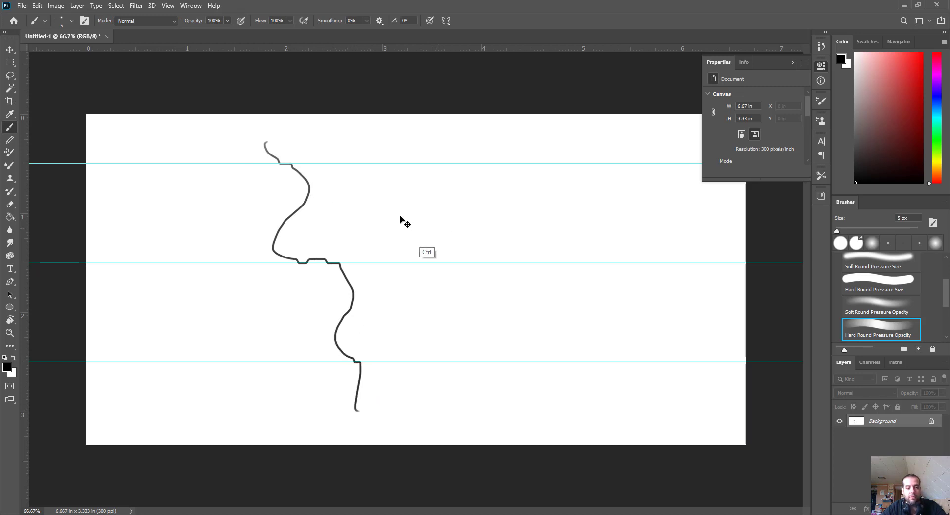
pyautogui.hotkey('ctrl', 'z')
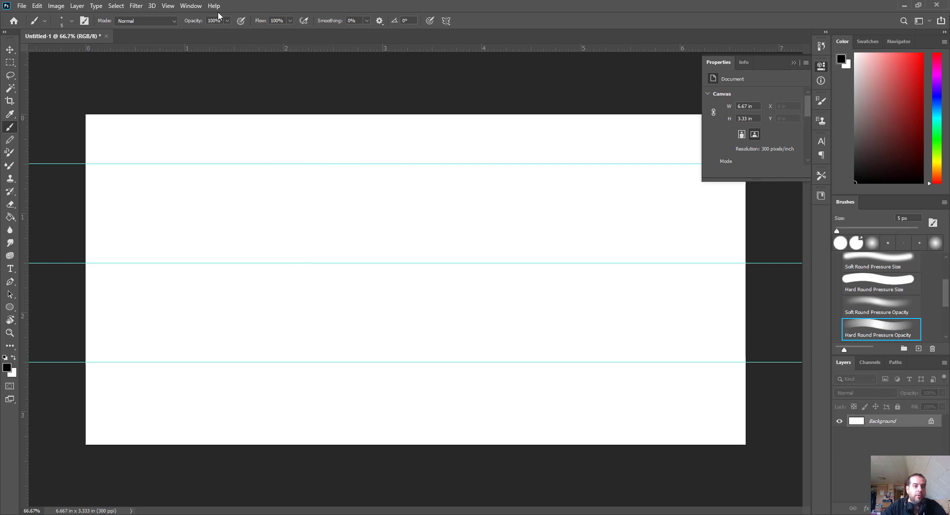
# - Turn off snapping, test it with a brush stroke across a guide, and undo the stroke
pyautogui.click(168, 7)
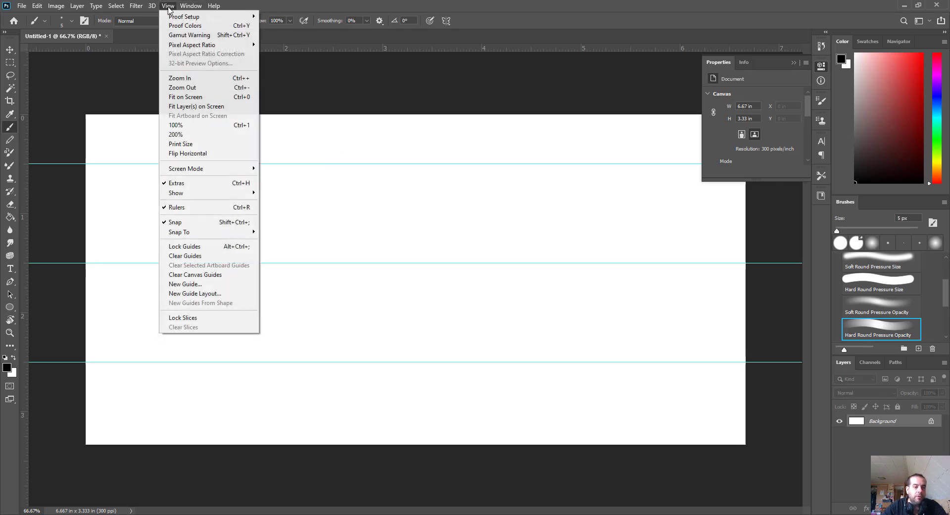
pyautogui.click(219, 222)
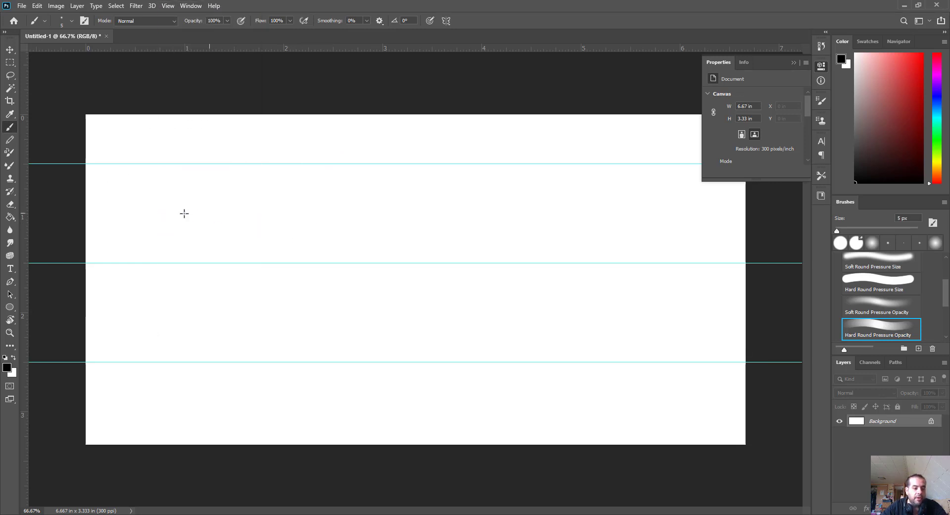
pyautogui.moveTo(202, 242); pyautogui.dragTo(292, 340)
pyautogui.hotkey('ctrl', 'z')
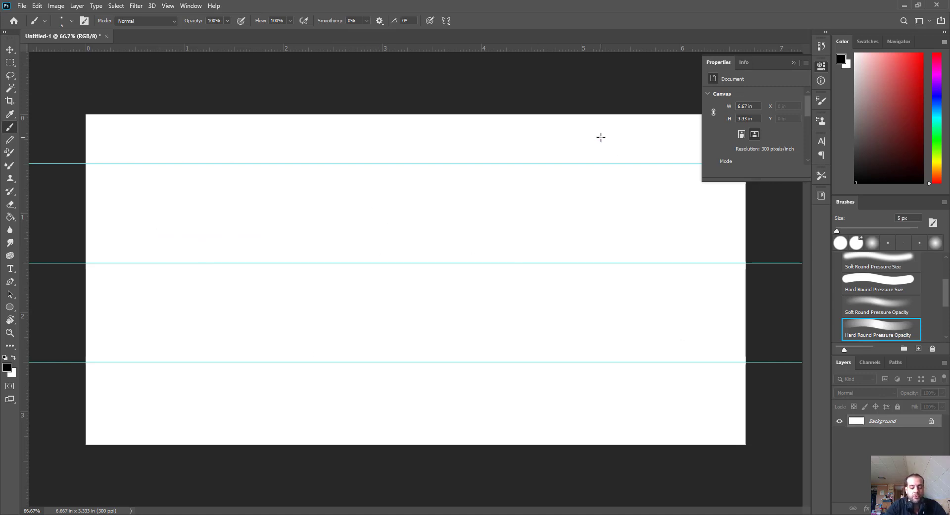
# - Add a new layer above the background, keeping the default name Layer 1, Normal mode and 100% opacity
pyautogui.hotkey('ctrl', 'shift', 'n')
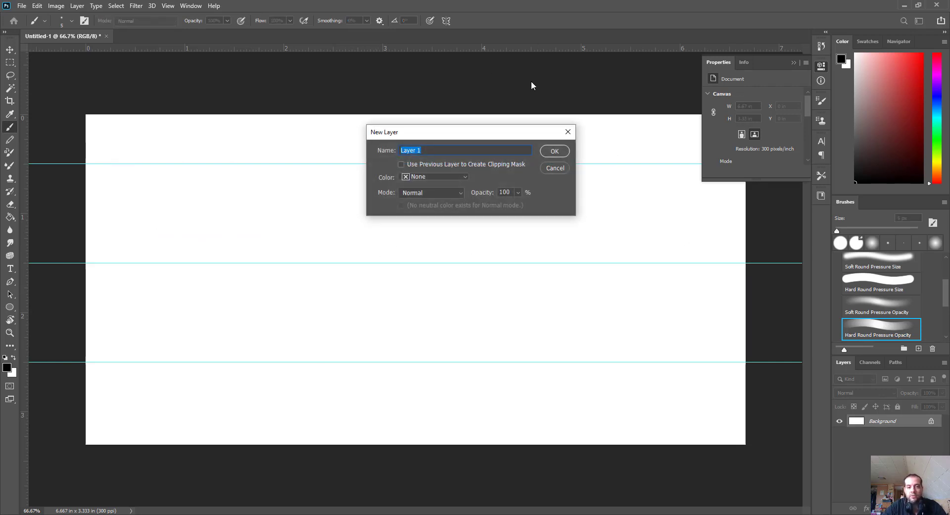
pyautogui.click(558, 152)
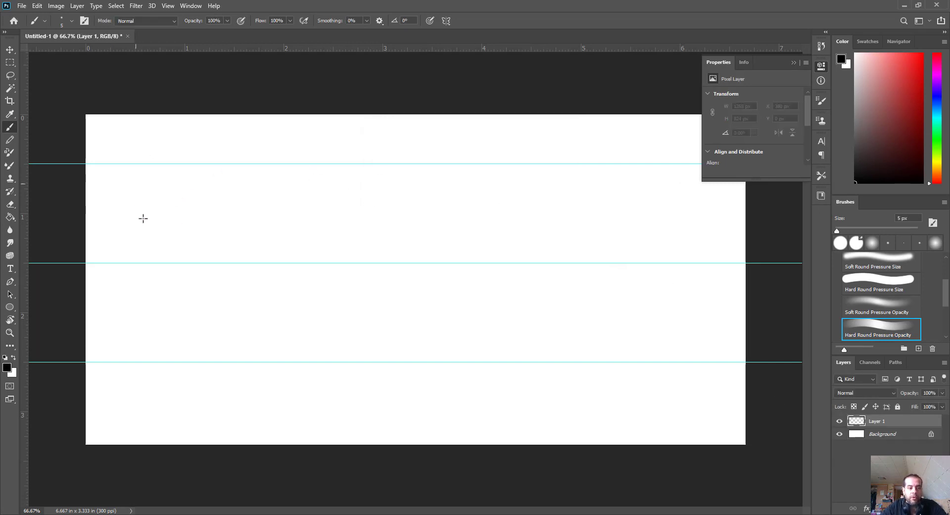
pyautogui.press('z')
pyautogui.click(291, 220)
pyautogui.moveTo(382, 208)
pyautogui.mouseDown()
pyautogui.moveTo(479, 187)
pyautogui.moveTo(426, 189)
pyautogui.mouseUp()
pyautogui.press('b')
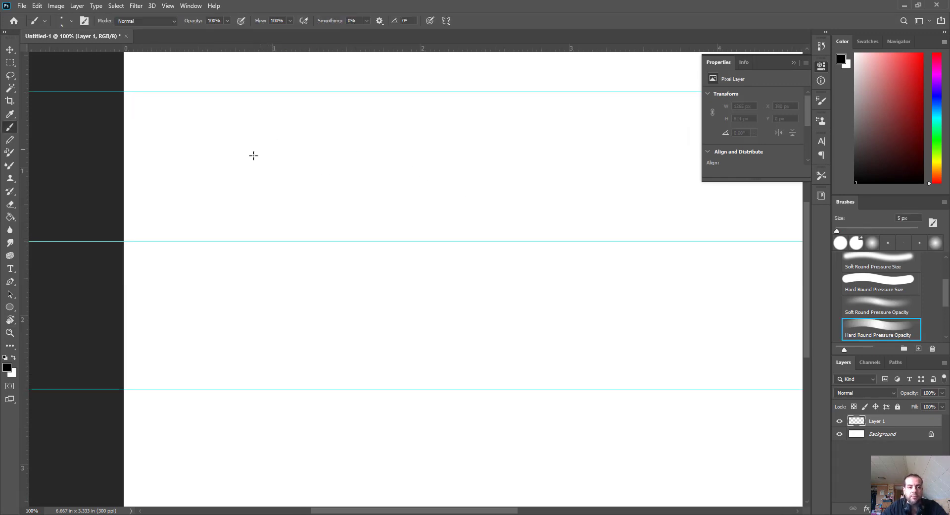
pyautogui.moveTo(253, 155); pyautogui.dragTo(253, 187)
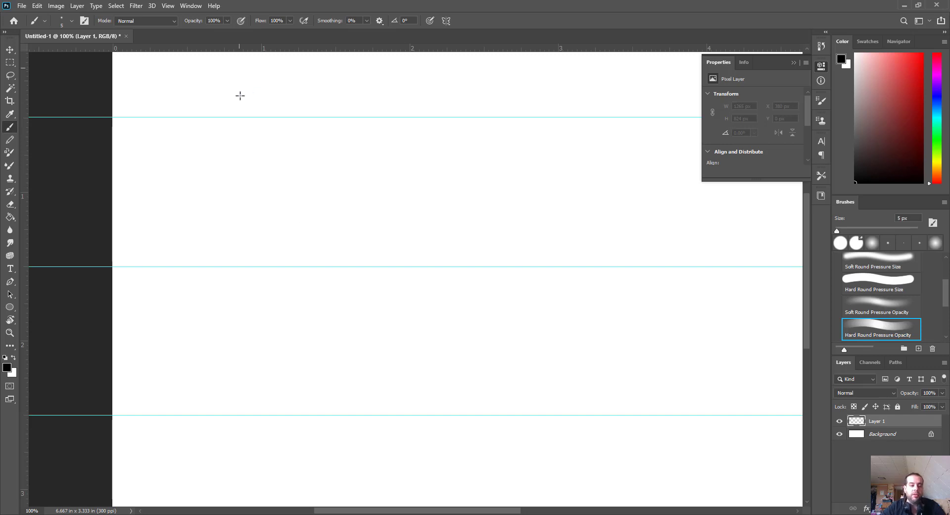
pyautogui.moveTo(352, 182); pyautogui.dragTo(289, 192)
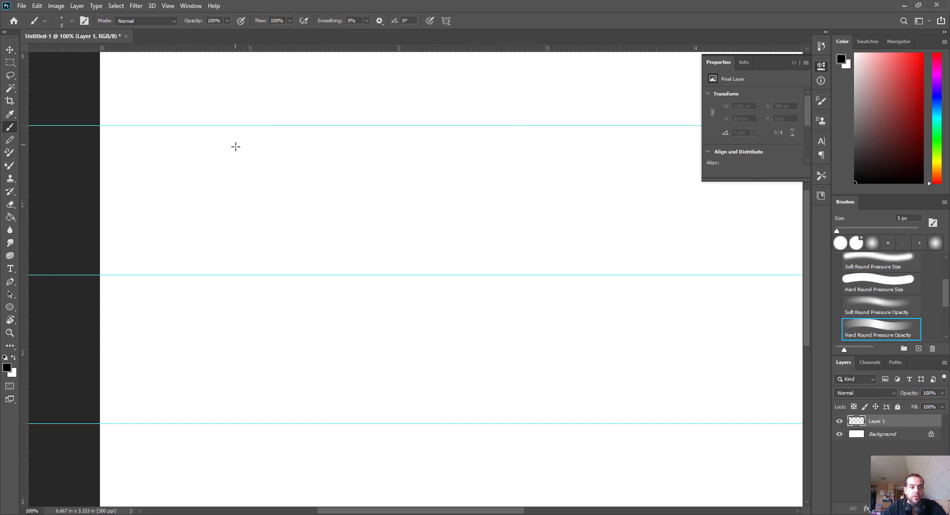
# - Sketch a head circle about 0.86 in wide and 0.83 in high just below the top guide with the 5 px brush
pyautogui.moveTo(209, 144)
pyautogui.mouseDown()
pyautogui.moveTo(237, 127)
pyautogui.moveTo(197, 159)
pyautogui.moveTo(210, 225)
pyautogui.mouseUp()
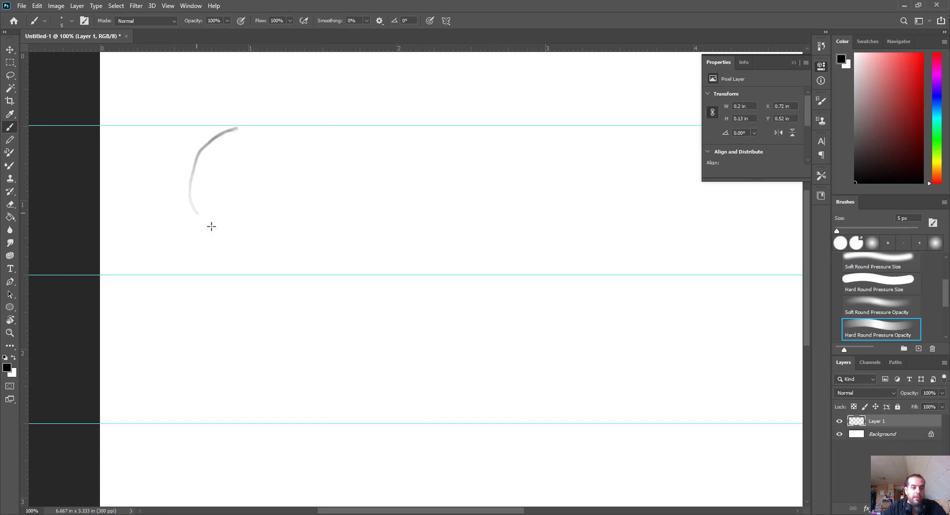
pyautogui.moveTo(198, 153)
pyautogui.mouseDown()
pyautogui.moveTo(247, 246)
pyautogui.moveTo(228, 239)
pyautogui.moveTo(274, 236)
pyautogui.moveTo(310, 195)
pyautogui.mouseUp()
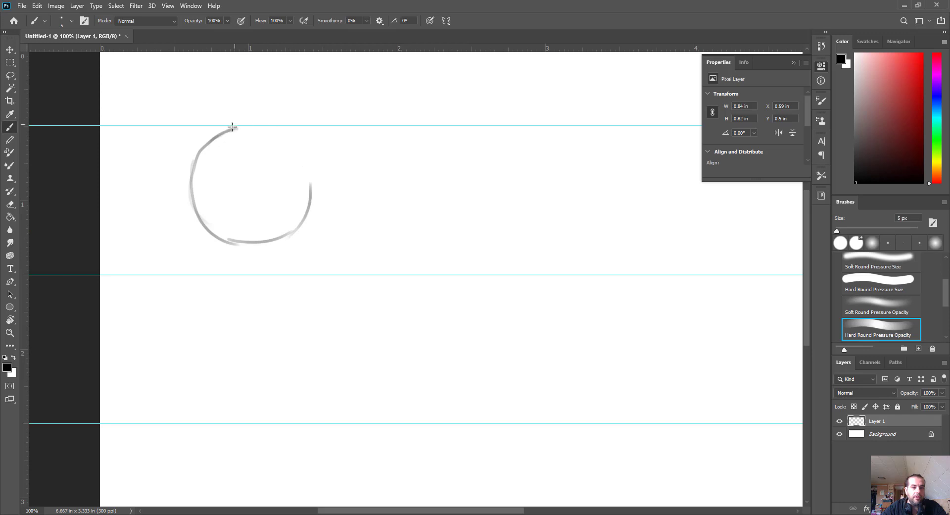
pyautogui.moveTo(233, 128)
pyautogui.mouseDown()
pyautogui.moveTo(274, 129)
pyautogui.moveTo(315, 178)
pyautogui.moveTo(294, 227)
pyautogui.moveTo(251, 240)
pyautogui.moveTo(213, 228)
pyautogui.moveTo(192, 188)
pyautogui.mouseUp()
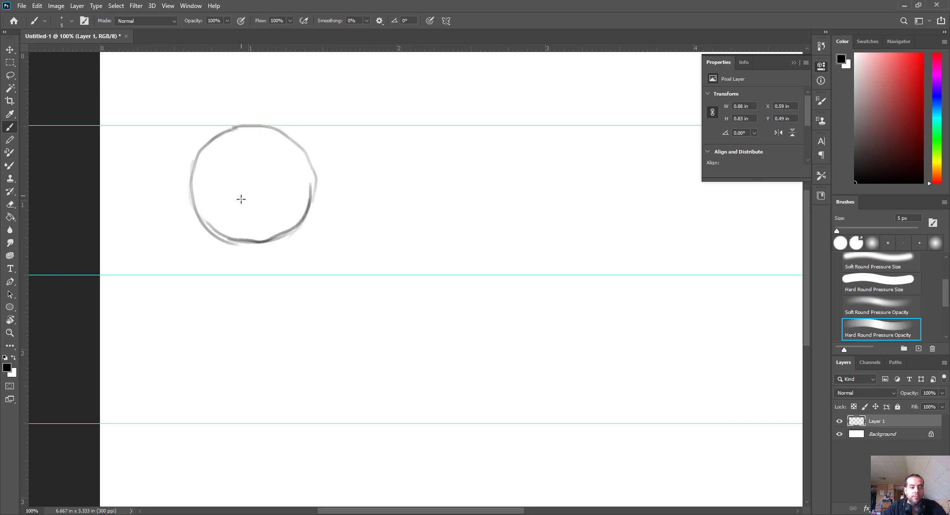
# - Add a vertical centre line through the head circle and a tapered jaw whose chin reaches the second guide
pyautogui.moveTo(245, 125)
pyautogui.mouseDown()
pyautogui.moveTo(237, 216)
pyautogui.moveTo(244, 278)
pyautogui.moveTo(248, 152)
pyautogui.moveTo(247, 281)
pyautogui.mouseUp()
pyautogui.moveTo(205, 219)
pyautogui.mouseDown()
pyautogui.moveTo(230, 270)
pyautogui.moveTo(203, 234)
pyautogui.moveTo(217, 257)
pyautogui.moveTo(276, 258)
pyautogui.moveTo(300, 226)
pyautogui.moveTo(266, 271)
pyautogui.moveTo(312, 265)
pyautogui.moveTo(384, 202)
pyautogui.mouseUp()
pyautogui.moveTo(292, 197); pyautogui.dragTo(320, 212)
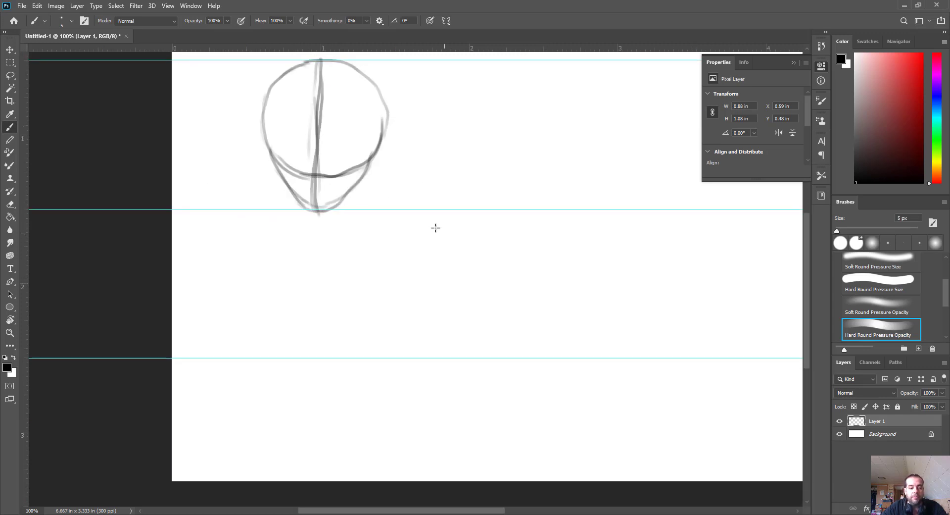
# - Sketch curved shoulder lines on both sides of the jaw, sloping down to the second guide
pyautogui.moveTo(261, 161); pyautogui.dragTo(245, 230)
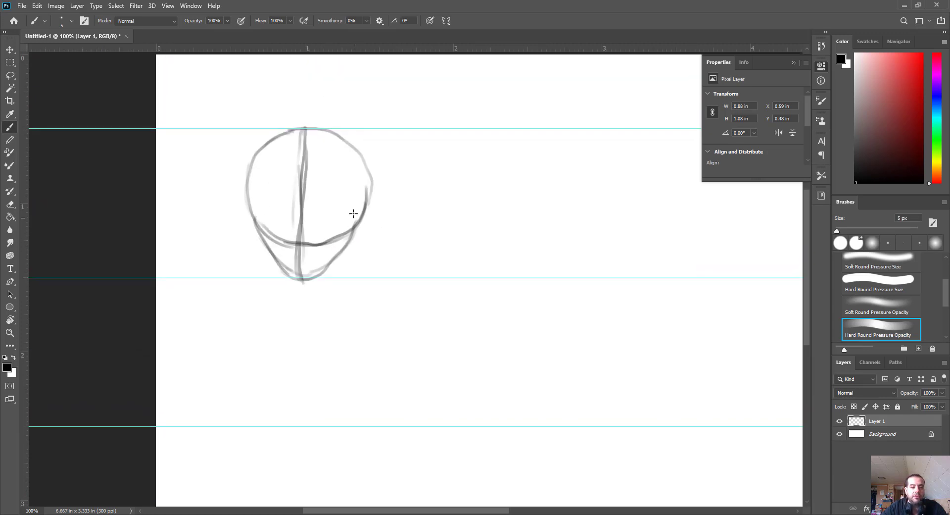
pyautogui.moveTo(339, 252); pyautogui.dragTo(327, 182)
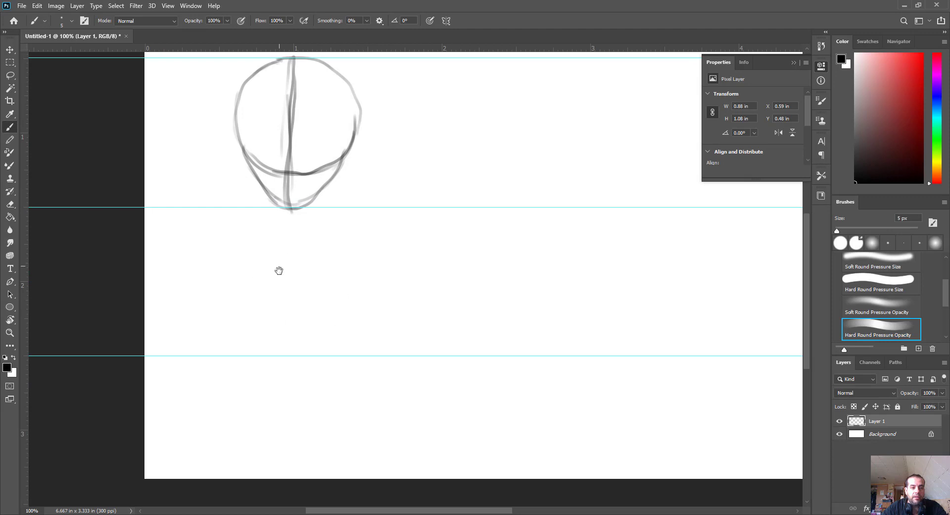
pyautogui.moveTo(277, 269); pyautogui.dragTo(289, 223)
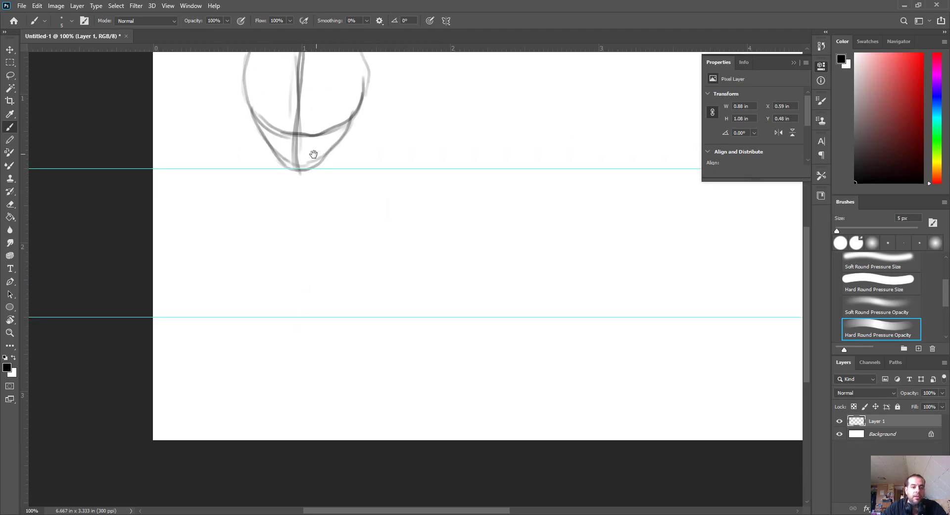
pyautogui.moveTo(314, 154); pyautogui.dragTo(320, 178)
pyautogui.moveTo(316, 135); pyautogui.dragTo(314, 181)
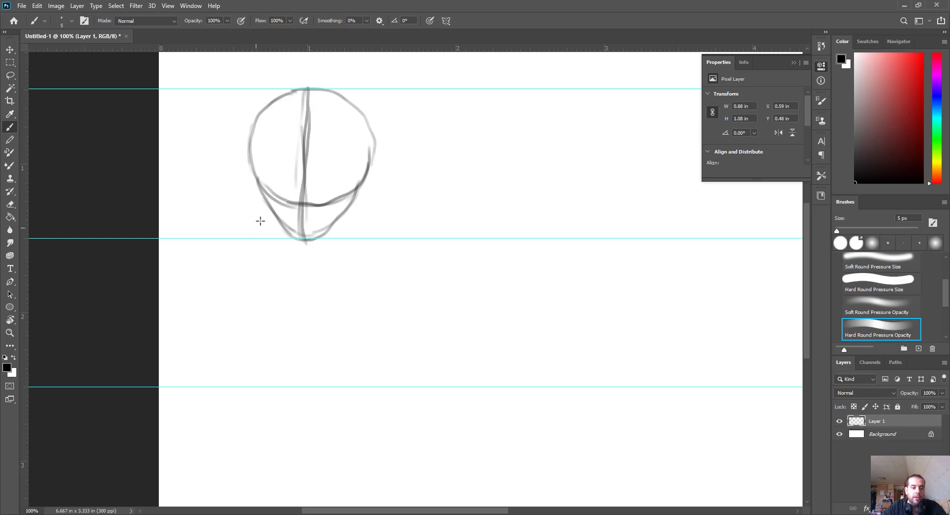
pyautogui.moveTo(255, 226)
pyautogui.mouseDown()
pyautogui.moveTo(270, 211)
pyautogui.moveTo(255, 228)
pyautogui.mouseUp()
pyautogui.moveTo(346, 213); pyautogui.dragTo(370, 234)
pyautogui.moveTo(270, 213)
pyautogui.mouseDown()
pyautogui.moveTo(250, 229)
pyautogui.moveTo(281, 210)
pyautogui.moveTo(249, 239)
pyautogui.mouseUp()
pyautogui.moveTo(353, 213); pyautogui.dragTo(372, 239)
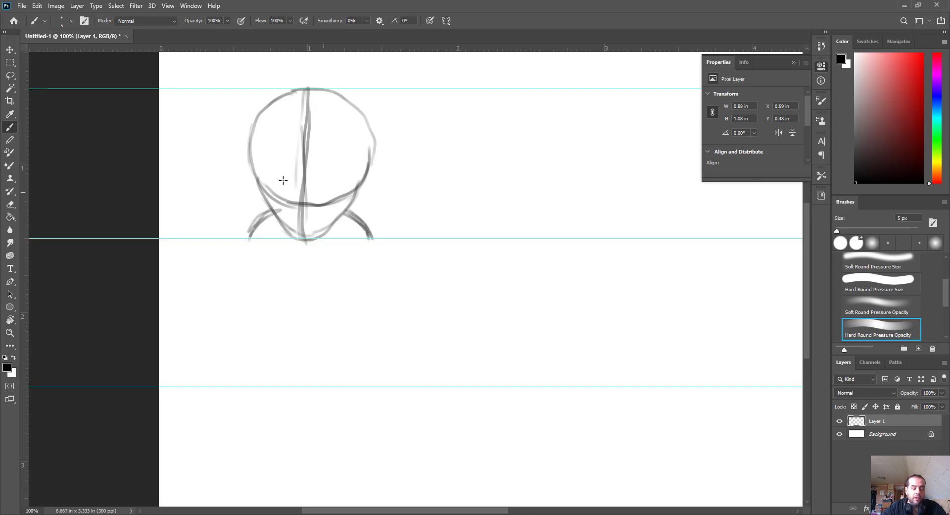
pyautogui.moveTo(268, 197)
pyautogui.mouseDown()
pyautogui.moveTo(245, 226)
pyautogui.moveTo(246, 245)
pyautogui.mouseUp()
pyautogui.moveTo(340, 211); pyautogui.dragTo(372, 239)
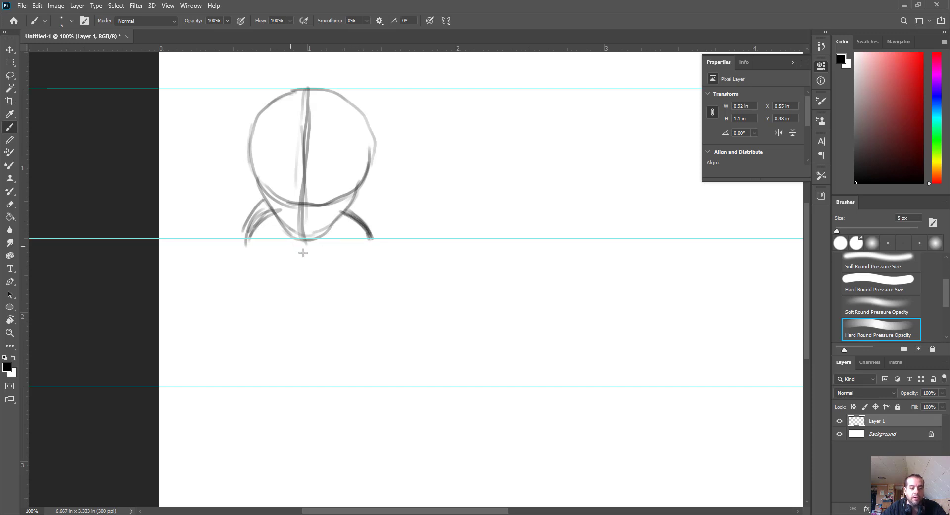
# - Sketch a rounded chest shape below the head with overlapping strokes, starting between the shoulders and crossing the second guide
pyautogui.moveTo(341, 212)
pyautogui.mouseDown()
pyautogui.moveTo(251, 286)
pyautogui.moveTo(293, 322)
pyautogui.moveTo(331, 309)
pyautogui.moveTo(361, 268)
pyautogui.moveTo(313, 210)
pyautogui.moveTo(302, 324)
pyautogui.moveTo(346, 318)
pyautogui.moveTo(346, 217)
pyautogui.moveTo(292, 211)
pyautogui.moveTo(275, 297)
pyautogui.moveTo(303, 316)
pyautogui.mouseUp()
pyautogui.moveTo(376, 258); pyautogui.dragTo(378, 207)
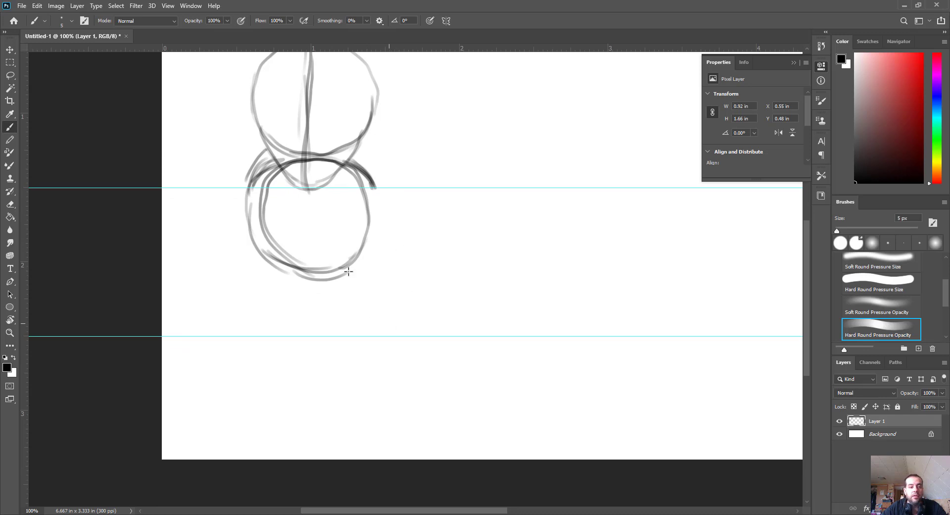
pyautogui.moveTo(269, 253); pyautogui.dragTo(260, 195)
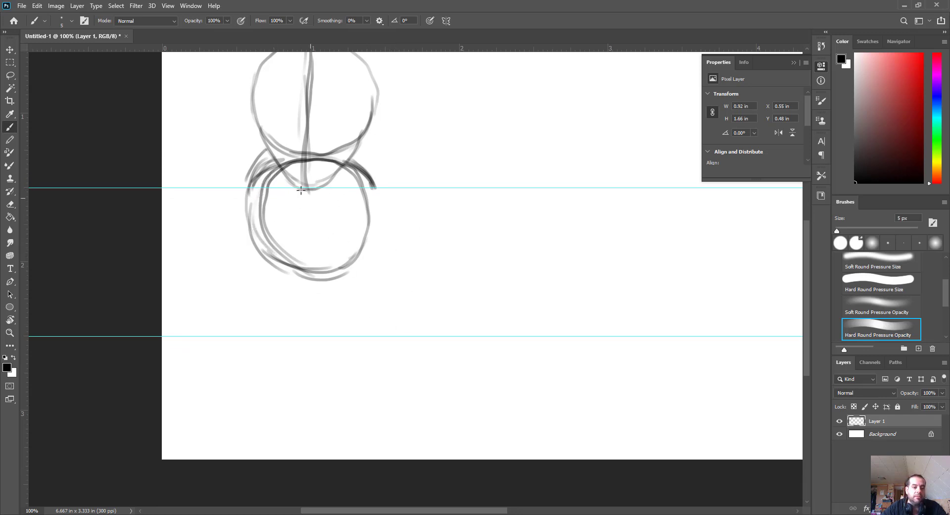
pyautogui.moveTo(278, 225)
pyautogui.mouseDown()
pyautogui.moveTo(343, 253)
pyautogui.moveTo(355, 181)
pyautogui.mouseUp()
pyautogui.moveTo(273, 246)
pyautogui.mouseDown()
pyautogui.moveTo(326, 271)
pyautogui.moveTo(359, 198)
pyautogui.moveTo(305, 169)
pyautogui.moveTo(263, 242)
pyautogui.moveTo(280, 266)
pyautogui.mouseUp()
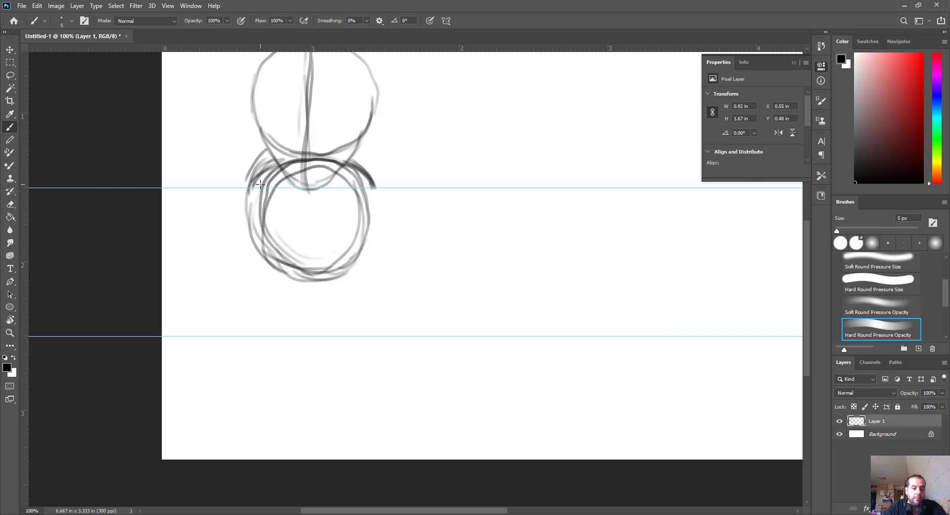
# - Draw near-vertical torso sides from the shoulders past the bottom of the chest circle, with a faint mark below it
pyautogui.moveTo(261, 184)
pyautogui.mouseDown()
pyautogui.moveTo(266, 280)
pyautogui.moveTo(266, 177)
pyautogui.mouseUp()
pyautogui.moveTo(363, 182); pyautogui.dragTo(347, 279)
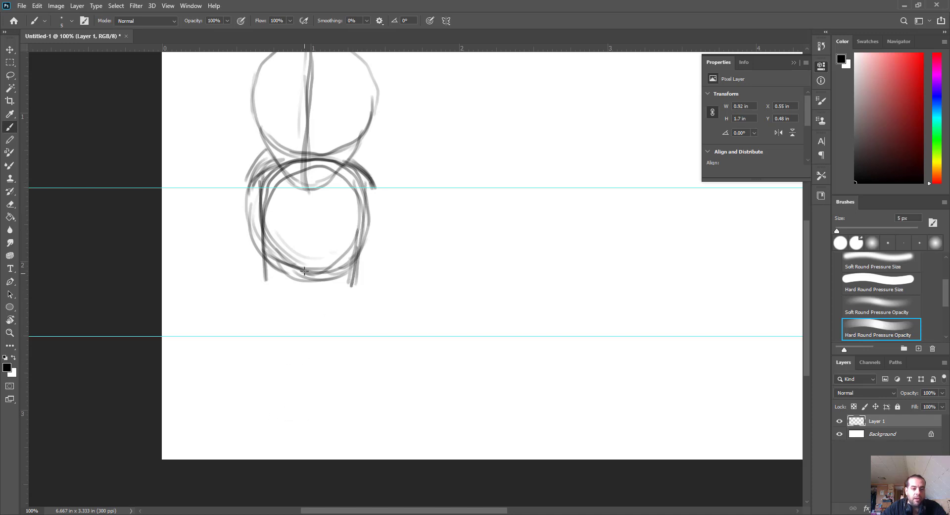
pyautogui.moveTo(294, 310); pyautogui.dragTo(315, 305)
# - Try an inner oval with extra strokes inside the chest circle, and undo them
pyautogui.moveTo(324, 206)
pyautogui.mouseDown()
pyautogui.moveTo(298, 192)
pyautogui.moveTo(296, 271)
pyautogui.moveTo(315, 200)
pyautogui.moveTo(337, 271)
pyautogui.moveTo(292, 180)
pyautogui.mouseUp()
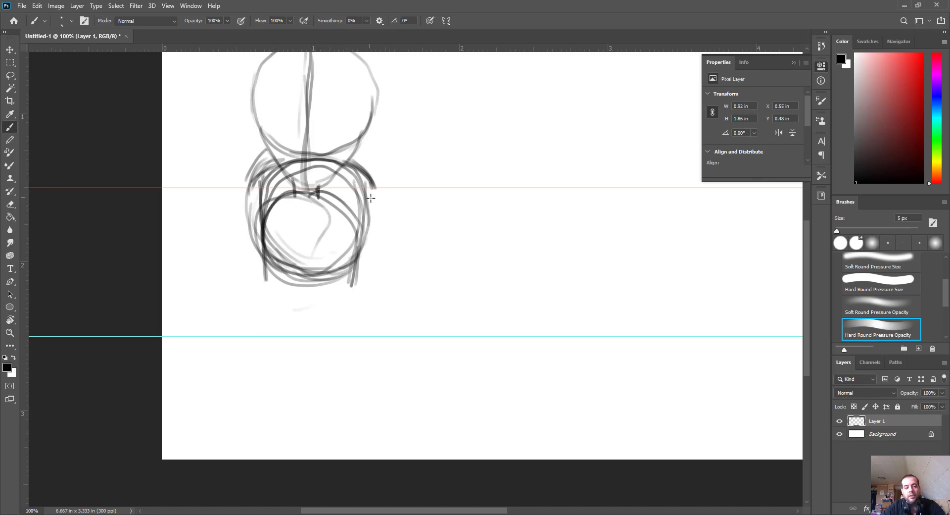
pyautogui.hotkey('ctrl', 'z')
pyautogui.hotkey('ctrl', 'z')
pyautogui.hotkey('ctrl', 'z')
pyautogui.hotkey('ctrl', 'z')
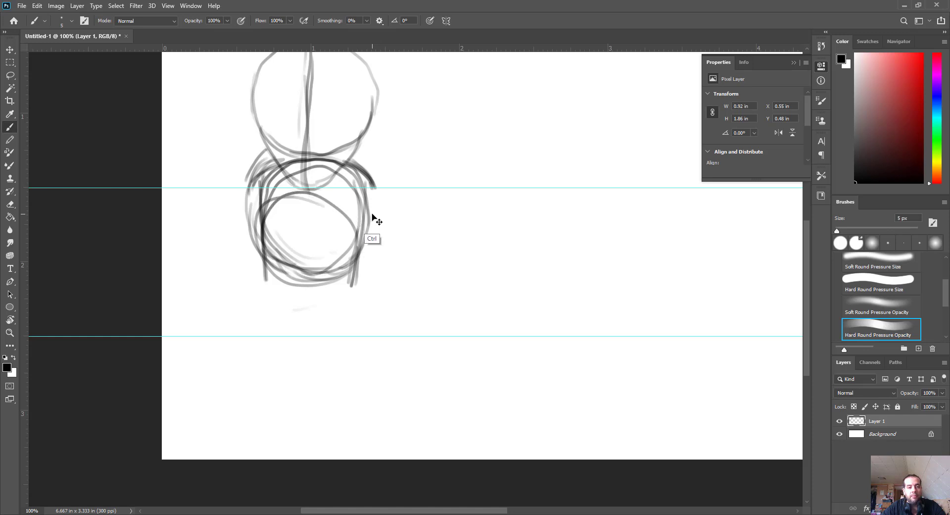
pyautogui.hotkey('ctrl', 'z')
# - Extend the torso's sides down from the shoulders and join them with a horizontal line above the third guide
pyautogui.moveTo(355, 205); pyautogui.dragTo(268, 240)
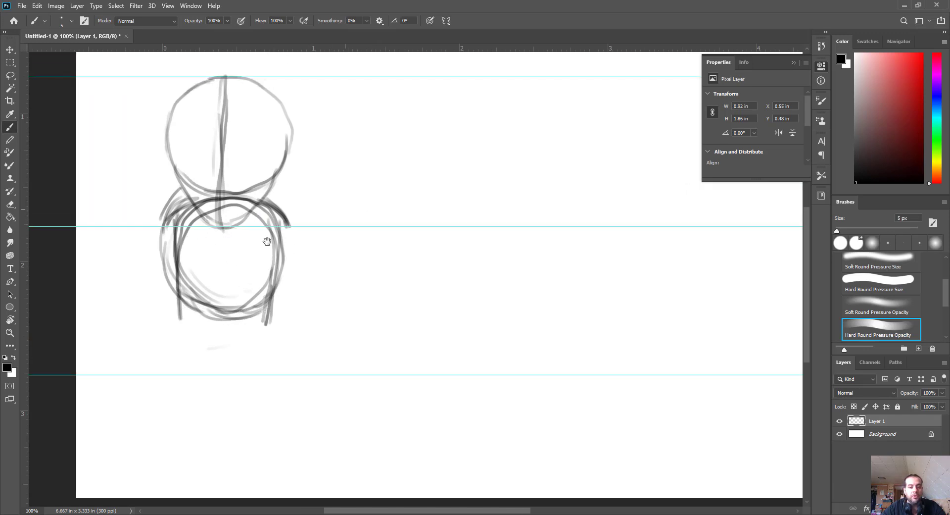
pyautogui.moveTo(314, 276); pyautogui.dragTo(350, 276)
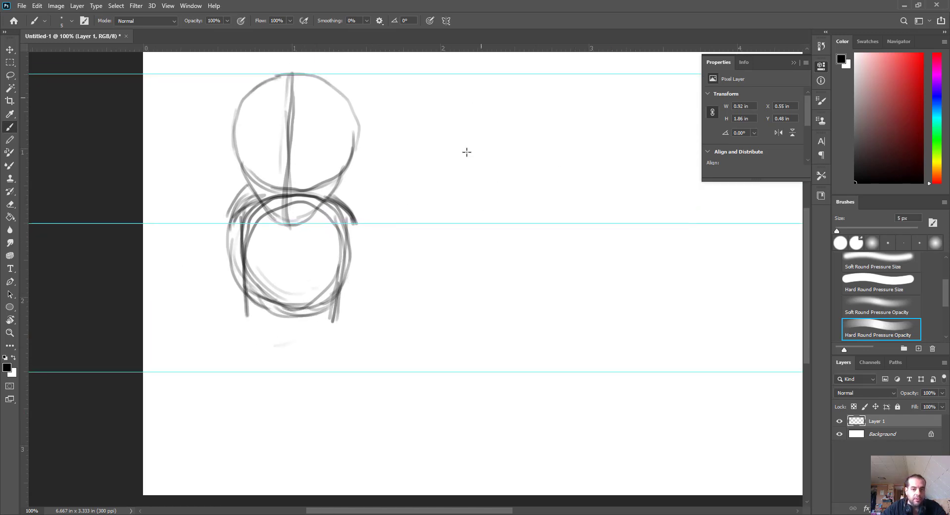
pyautogui.moveTo(250, 213); pyautogui.dragTo(256, 335)
pyautogui.moveTo(250, 275)
pyautogui.mouseDown()
pyautogui.moveTo(254, 321)
pyautogui.moveTo(334, 324)
pyautogui.mouseUp()
pyautogui.moveTo(348, 212); pyautogui.dragTo(343, 351)
pyautogui.moveTo(338, 287); pyautogui.dragTo(331, 339)
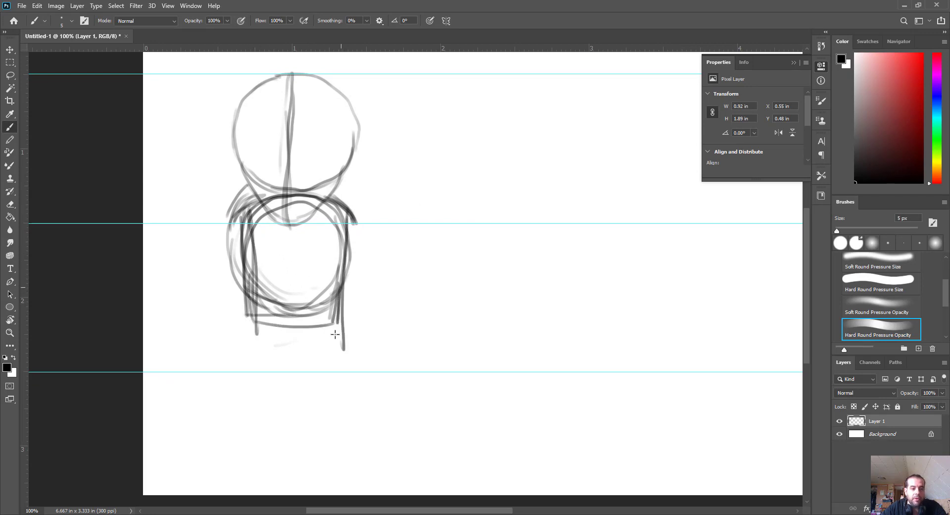
# - Reinforce the torso's tapered sides and its shoulder corners with darker strokes
pyautogui.moveTo(336, 222); pyautogui.dragTo(324, 342)
pyautogui.moveTo(332, 196)
pyautogui.mouseDown()
pyautogui.moveTo(333, 233)
pyautogui.moveTo(344, 221)
pyautogui.mouseUp()
pyautogui.moveTo(341, 225); pyautogui.dragTo(330, 325)
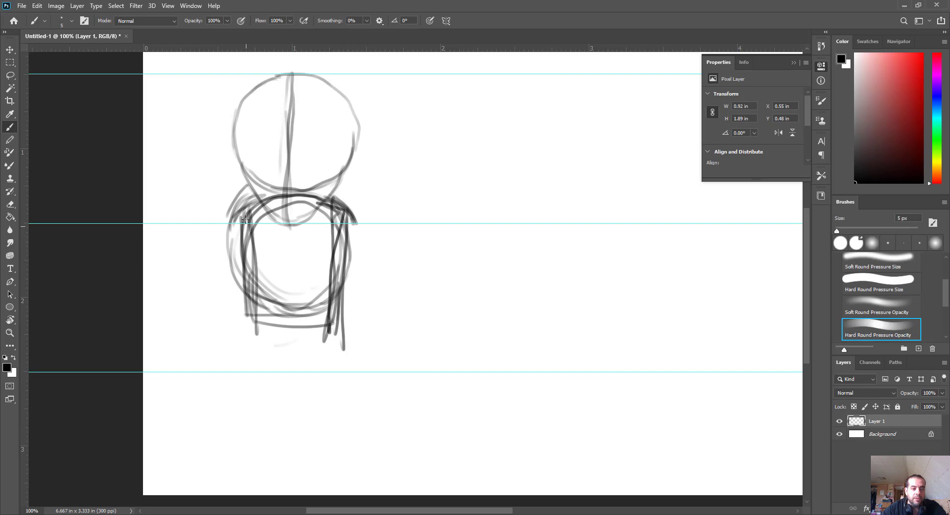
pyautogui.moveTo(245, 219)
pyautogui.mouseDown()
pyautogui.moveTo(261, 322)
pyautogui.moveTo(267, 206)
pyautogui.moveTo(347, 217)
pyautogui.mouseUp()
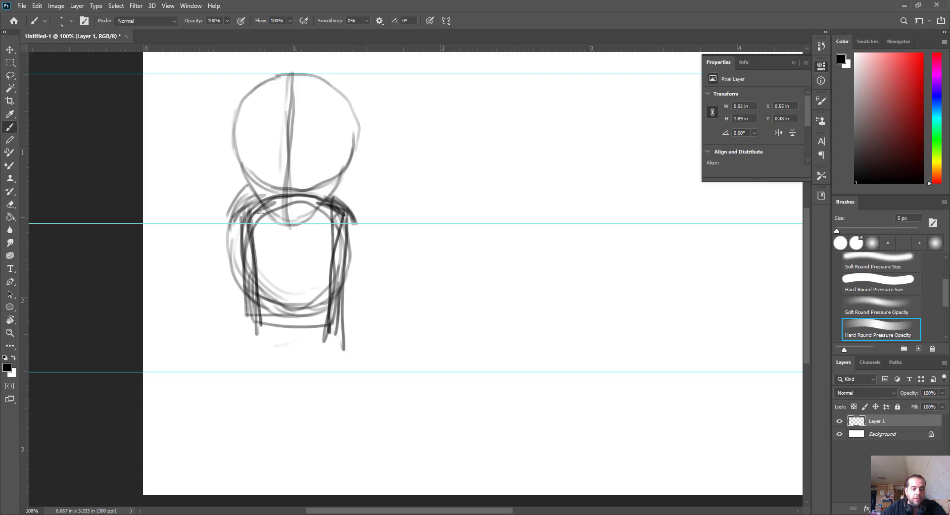
pyautogui.moveTo(248, 216); pyautogui.dragTo(260, 202)
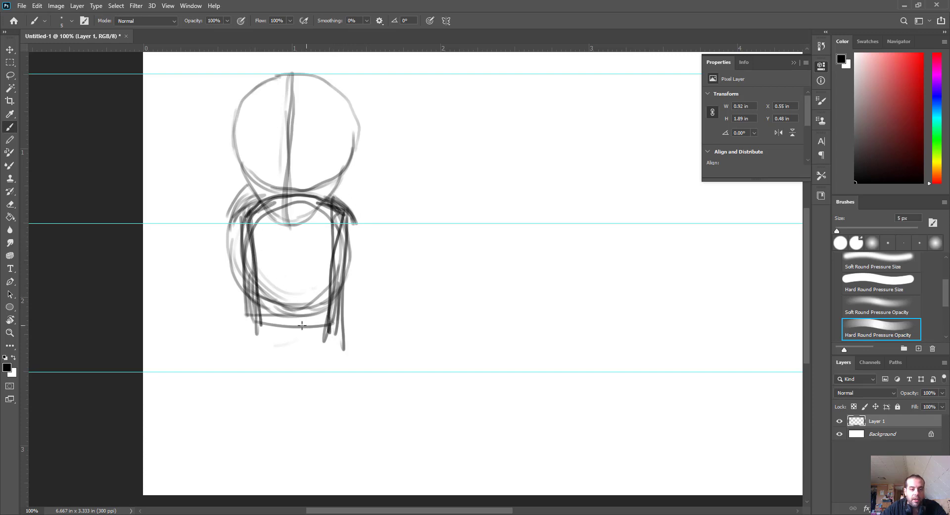
# - Draw and darken a waistline across the bottom of the torso
pyautogui.moveTo(239, 317); pyautogui.dragTo(335, 337)
pyautogui.moveTo(277, 321); pyautogui.dragTo(322, 325)
pyautogui.moveTo(299, 323); pyautogui.dragTo(330, 324)
# - Draw a horizontal ground line about 1.06 in long below the figure, near the bottom edge of the canvas
pyautogui.moveTo(314, 382); pyautogui.dragTo(290, 312)
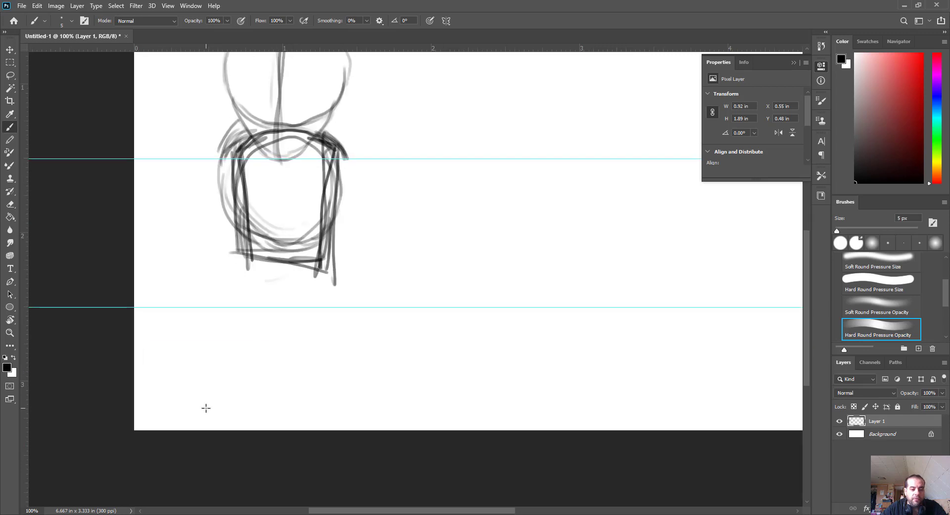
pyautogui.moveTo(206, 408); pyautogui.dragTo(351, 407)
pyautogui.moveTo(274, 408); pyautogui.dragTo(361, 407)
pyautogui.moveTo(280, 402); pyautogui.dragTo(335, 401)
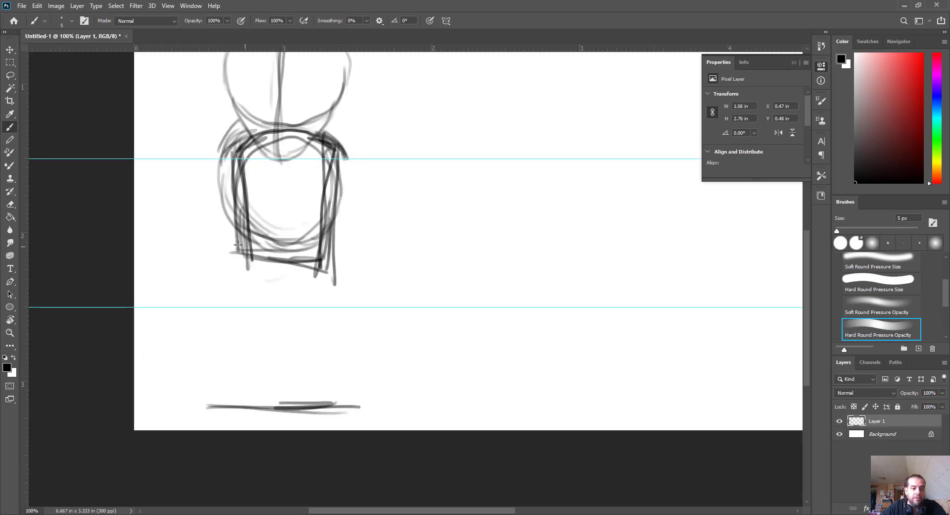
# - Rough in two legs from the waist to the ground line and add dome-shaped feet on it
pyautogui.moveTo(243, 255); pyautogui.dragTo(265, 406)
pyautogui.moveTo(317, 274)
pyautogui.mouseDown()
pyautogui.moveTo(277, 402)
pyautogui.moveTo(325, 260)
pyautogui.moveTo(279, 394)
pyautogui.mouseUp()
pyautogui.moveTo(242, 267); pyautogui.dragTo(283, 425)
pyautogui.moveTo(256, 372)
pyautogui.mouseDown()
pyautogui.moveTo(238, 383)
pyautogui.moveTo(266, 382)
pyautogui.moveTo(277, 414)
pyautogui.mouseUp()
pyautogui.moveTo(231, 407)
pyautogui.mouseDown()
pyautogui.moveTo(315, 395)
pyautogui.moveTo(322, 409)
pyautogui.mouseUp()
pyautogui.moveTo(280, 402); pyautogui.dragTo(308, 397)
# - Draw the outer and inner contours of both legs from the hips to the feet with repeated strokes
pyautogui.moveTo(239, 258); pyautogui.dragTo(256, 377)
pyautogui.moveTo(247, 329); pyautogui.dragTo(252, 386)
pyautogui.moveTo(238, 259)
pyautogui.mouseDown()
pyautogui.moveTo(249, 367)
pyautogui.moveTo(274, 302)
pyautogui.moveTo(264, 342)
pyautogui.mouseUp()
pyautogui.moveTo(276, 310); pyautogui.dragTo(300, 390)
pyautogui.moveTo(270, 318)
pyautogui.mouseDown()
pyautogui.moveTo(280, 384)
pyautogui.moveTo(295, 394)
pyautogui.mouseUp()
pyautogui.moveTo(307, 278); pyautogui.dragTo(316, 381)
pyautogui.moveTo(311, 303)
pyautogui.mouseDown()
pyautogui.moveTo(308, 395)
pyautogui.moveTo(314, 271)
pyautogui.moveTo(317, 360)
pyautogui.mouseUp()
pyautogui.moveTo(269, 298); pyautogui.dragTo(291, 378)
pyautogui.moveTo(284, 340); pyautogui.dragTo(296, 390)
pyautogui.moveTo(313, 270); pyautogui.dragTo(303, 391)
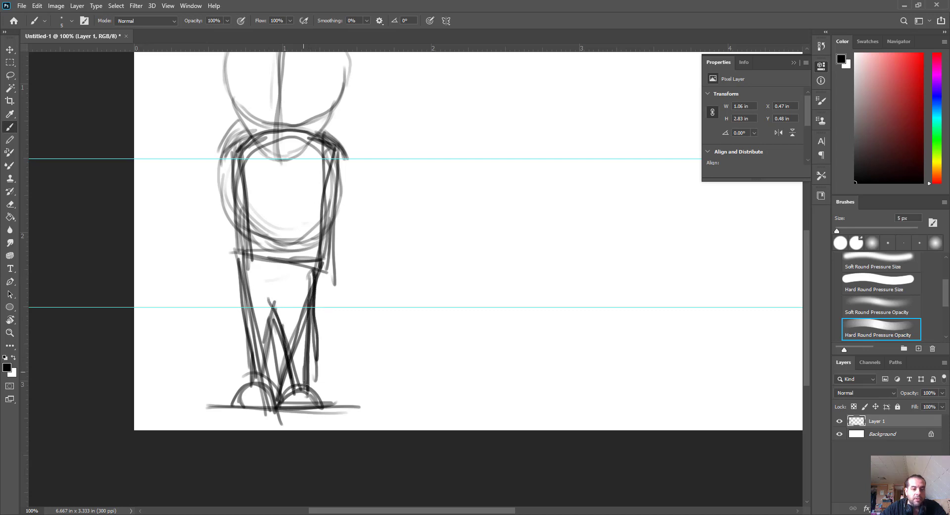
pyautogui.moveTo(311, 357); pyautogui.dragTo(315, 275)
# - Erase the stray construction lines in and between the lower legs with the 30 px eraser
pyautogui.press('e')
pyautogui.moveTo(281, 359)
pyautogui.mouseDown()
pyautogui.moveTo(280, 384)
pyautogui.moveTo(299, 315)
pyautogui.moveTo(288, 364)
pyautogui.moveTo(255, 308)
pyautogui.moveTo(259, 355)
pyautogui.mouseUp()
pyautogui.moveTo(300, 324); pyautogui.dragTo(274, 355)
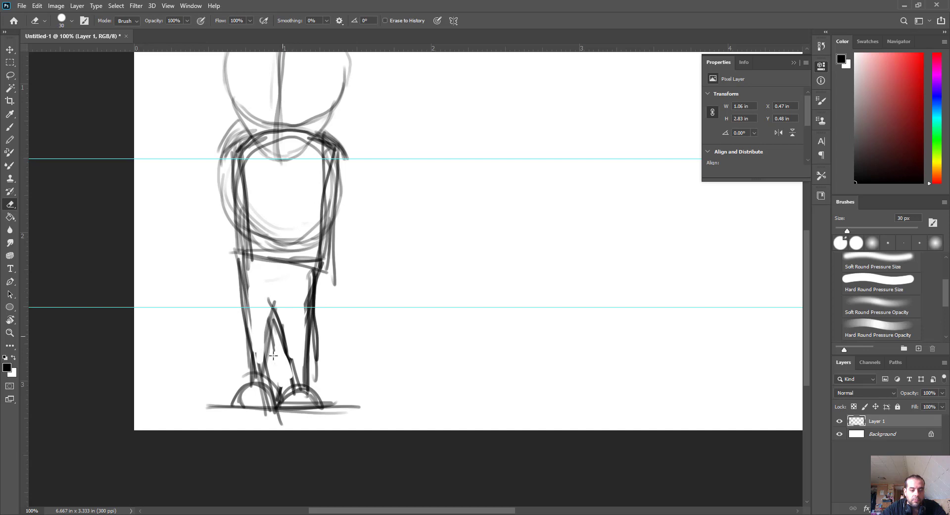
# - Darken the waistline and the torso's outline from the shoulders down with the 5 px brush
pyautogui.press('b')
pyautogui.moveTo(241, 263)
pyautogui.mouseDown()
pyautogui.moveTo(318, 266)
pyautogui.moveTo(292, 260)
pyautogui.mouseUp()
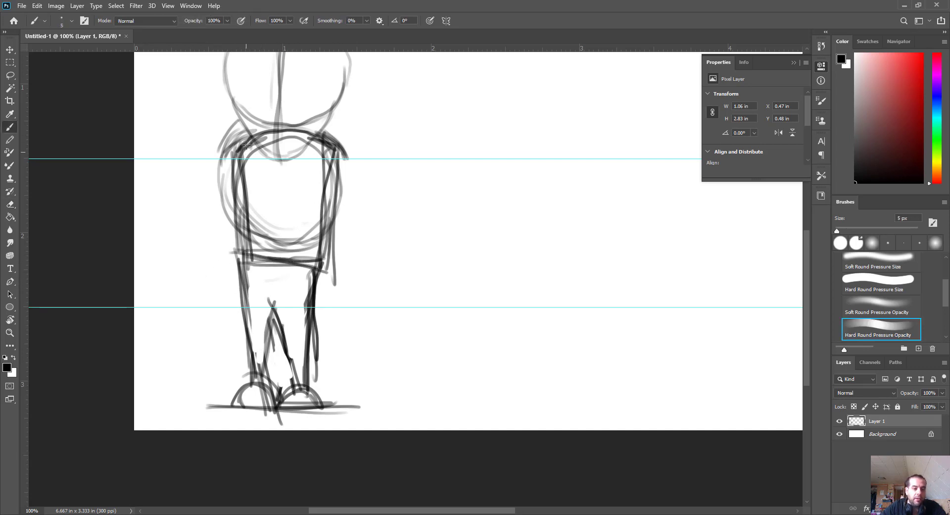
pyautogui.moveTo(247, 144)
pyautogui.mouseDown()
pyautogui.moveTo(250, 255)
pyautogui.moveTo(258, 135)
pyautogui.mouseUp()
pyautogui.moveTo(319, 137); pyautogui.dragTo(304, 267)
# - Draw oval hands beside both hips and connect them to the shoulders with arm lines
pyautogui.moveTo(231, 267)
pyautogui.mouseDown()
pyautogui.moveTo(221, 280)
pyautogui.moveTo(235, 292)
pyautogui.mouseUp()
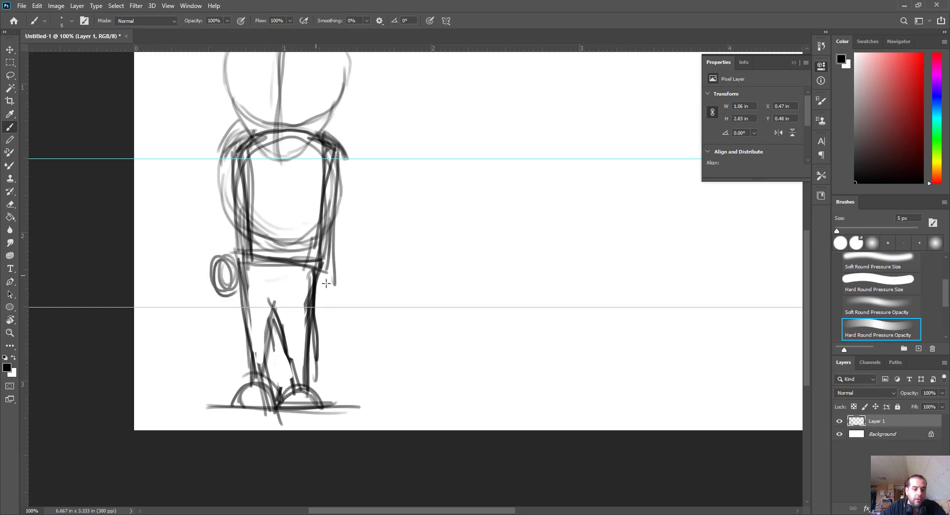
pyautogui.moveTo(330, 271)
pyautogui.mouseDown()
pyautogui.moveTo(325, 284)
pyautogui.moveTo(338, 281)
pyautogui.moveTo(326, 285)
pyautogui.mouseUp()
pyautogui.moveTo(235, 157)
pyautogui.mouseDown()
pyautogui.moveTo(223, 255)
pyautogui.moveTo(239, 150)
pyautogui.moveTo(219, 264)
pyautogui.mouseUp()
pyautogui.moveTo(325, 142); pyautogui.dragTo(337, 264)
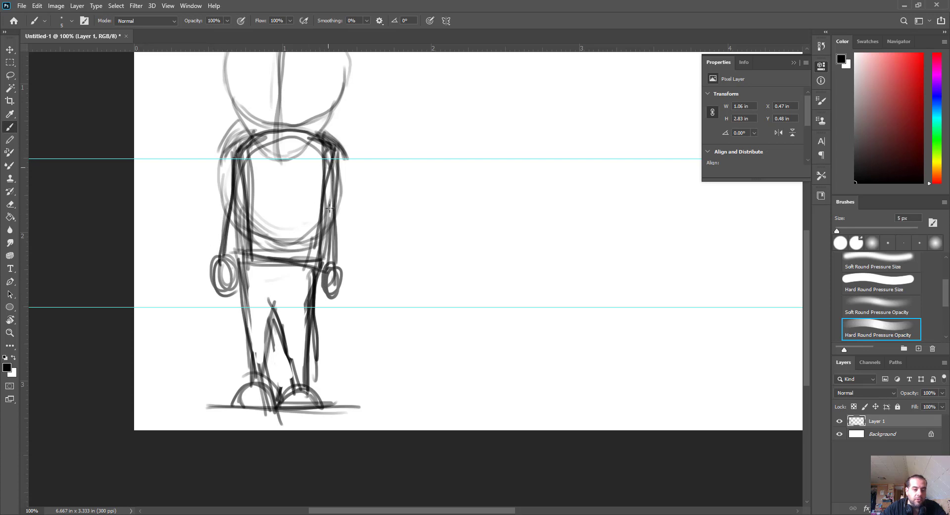
# - Thicken both arms with additional contour strokes from the shoulders to the hands and touch up the hip area
pyautogui.moveTo(329, 169)
pyautogui.mouseDown()
pyautogui.moveTo(339, 271)
pyautogui.moveTo(341, 244)
pyautogui.mouseUp()
pyautogui.moveTo(335, 147); pyautogui.dragTo(346, 255)
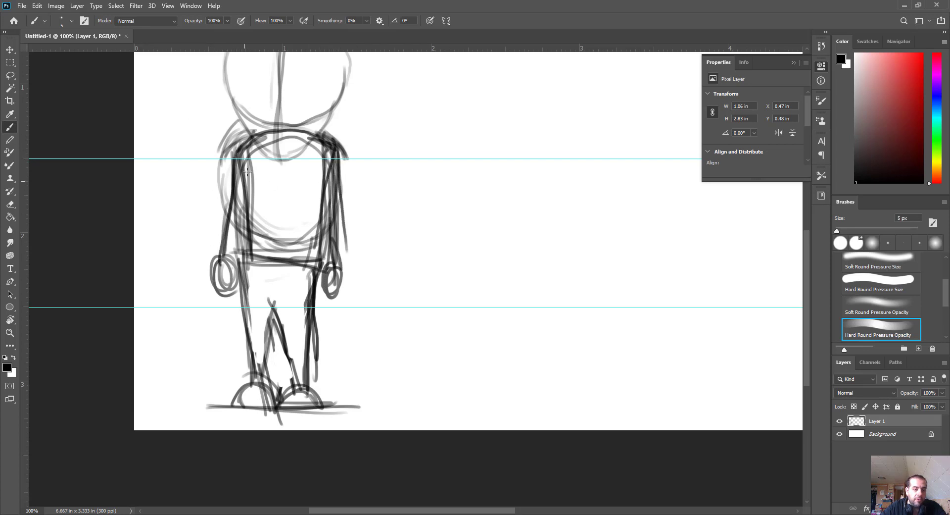
pyautogui.moveTo(244, 145); pyautogui.dragTo(223, 283)
pyautogui.moveTo(321, 140); pyautogui.dragTo(346, 231)
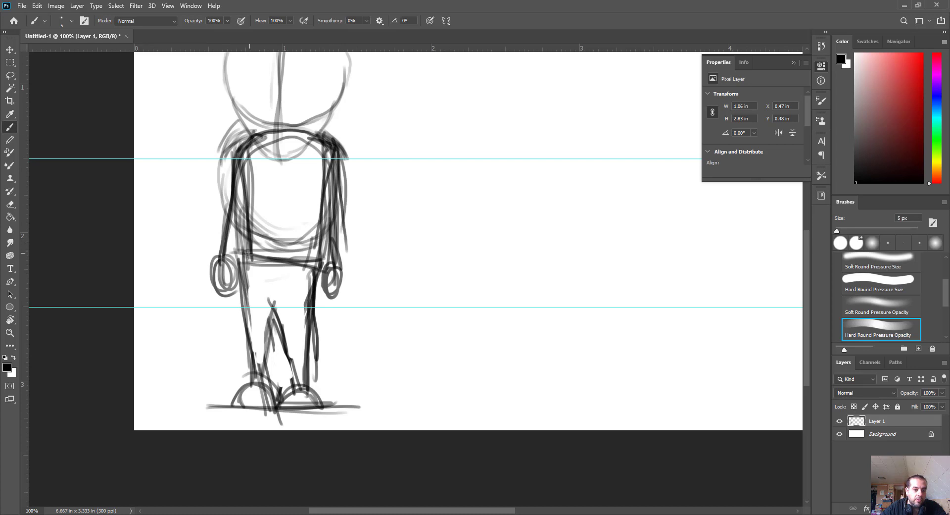
pyautogui.moveTo(247, 255)
pyautogui.mouseDown()
pyautogui.moveTo(255, 136)
pyautogui.moveTo(242, 265)
pyautogui.mouseUp()
pyautogui.moveTo(327, 262)
pyautogui.mouseDown()
pyautogui.moveTo(314, 136)
pyautogui.moveTo(332, 226)
pyautogui.mouseUp()
# - Strengthen the outline of the head and jaw with darker strokes down to the chin
pyautogui.moveTo(310, 102)
pyautogui.mouseDown()
pyautogui.moveTo(263, 213)
pyautogui.moveTo(282, 235)
pyautogui.moveTo(280, 108)
pyautogui.moveTo(352, 138)
pyautogui.mouseUp()
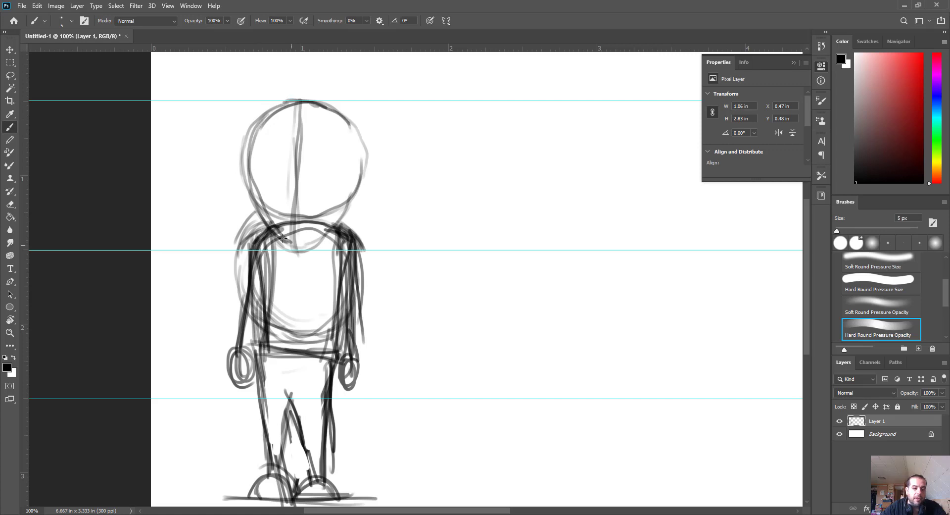
pyautogui.moveTo(282, 237)
pyautogui.mouseDown()
pyautogui.moveTo(336, 229)
pyautogui.moveTo(351, 185)
pyautogui.mouseUp()
pyautogui.moveTo(335, 228)
pyautogui.mouseDown()
pyautogui.moveTo(352, 168)
pyautogui.moveTo(344, 124)
pyautogui.mouseUp()
pyautogui.moveTo(344, 124)
pyautogui.mouseDown()
pyautogui.moveTo(360, 175)
pyautogui.moveTo(341, 214)
pyautogui.mouseUp()
pyautogui.moveTo(342, 214)
pyautogui.mouseDown()
pyautogui.moveTo(355, 155)
pyautogui.moveTo(331, 108)
pyautogui.mouseUp()
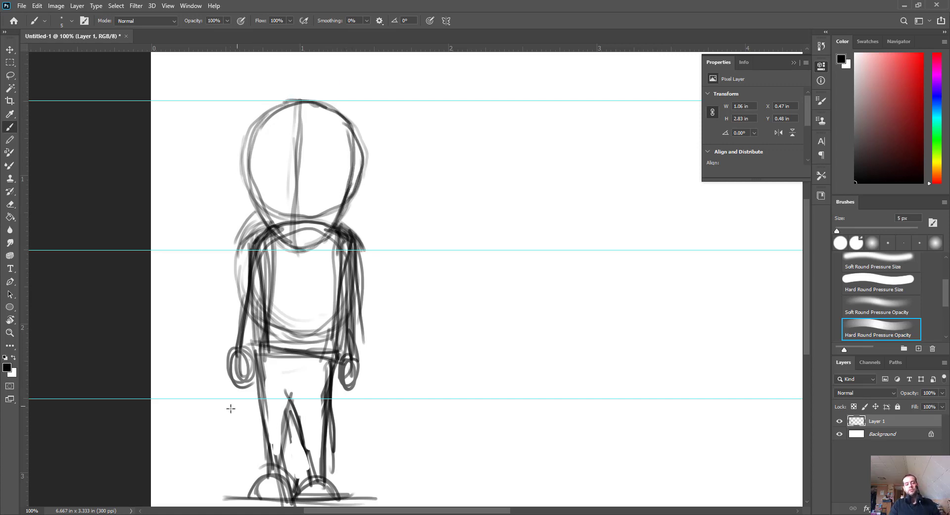
# - Draw a horizontal eye guideline across the head, slightly below its middle
pyautogui.moveTo(265, 200); pyautogui.dragTo(287, 197)
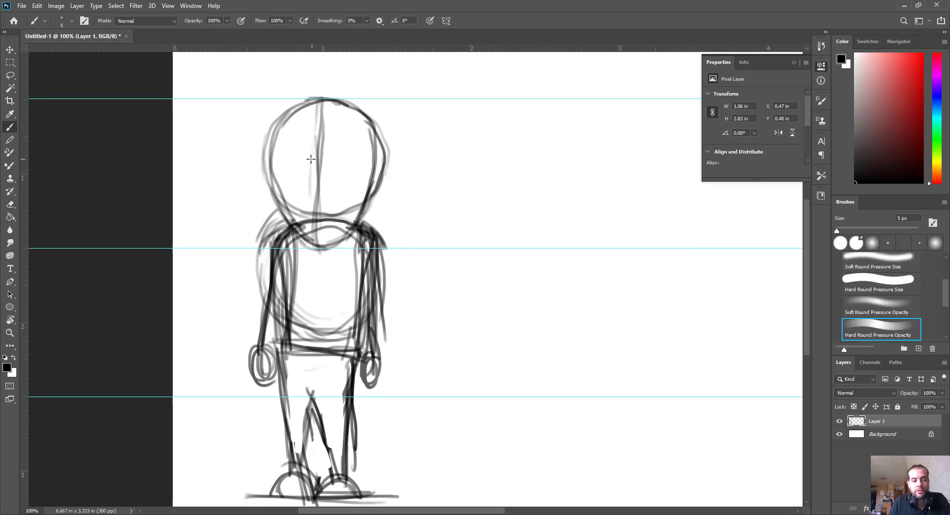
pyautogui.moveTo(267, 177)
pyautogui.mouseDown()
pyautogui.moveTo(379, 177)
pyautogui.moveTo(286, 179)
pyautogui.mouseUp()
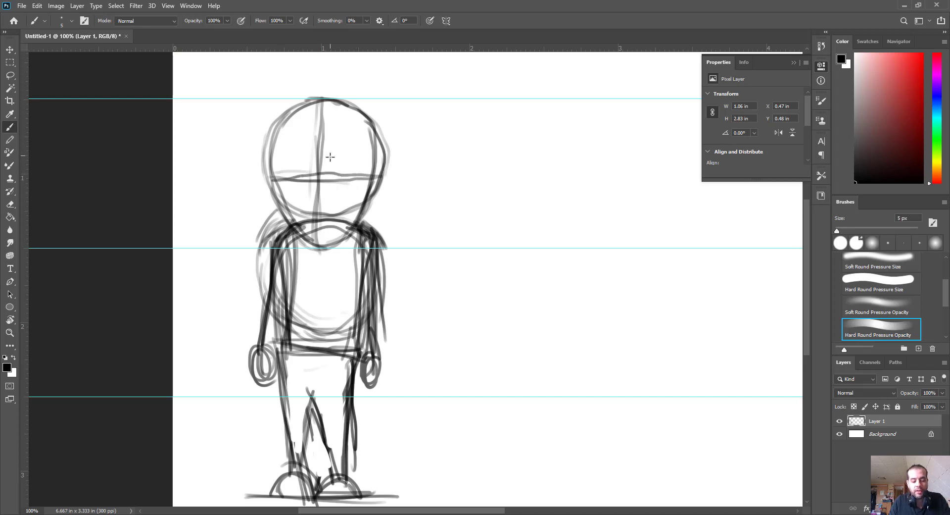
# - Undo the last eye guideline stroke, redraw the guideline across the head, and draw two round eyes below it
pyautogui.hotkey('ctrl', 'z')
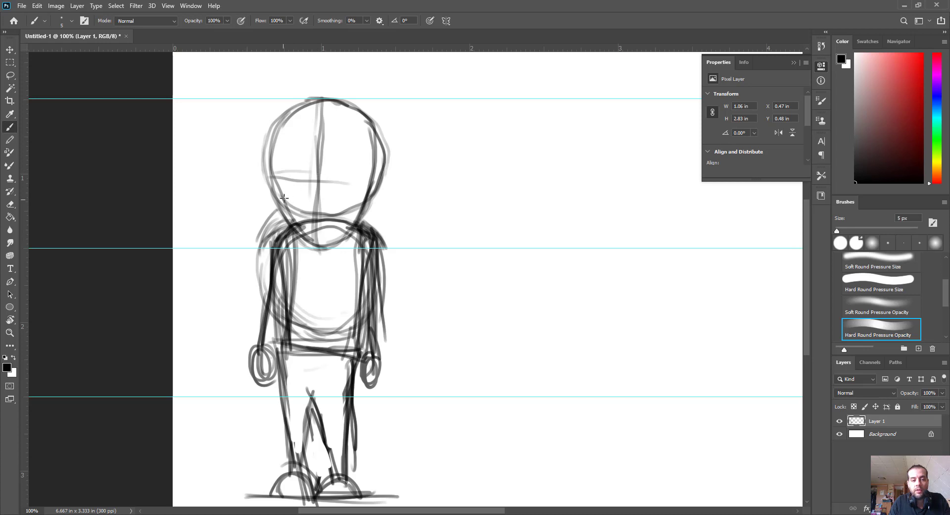
pyautogui.moveTo(298, 177)
pyautogui.mouseDown()
pyautogui.moveTo(372, 173)
pyautogui.moveTo(264, 175)
pyautogui.moveTo(363, 179)
pyautogui.mouseUp()
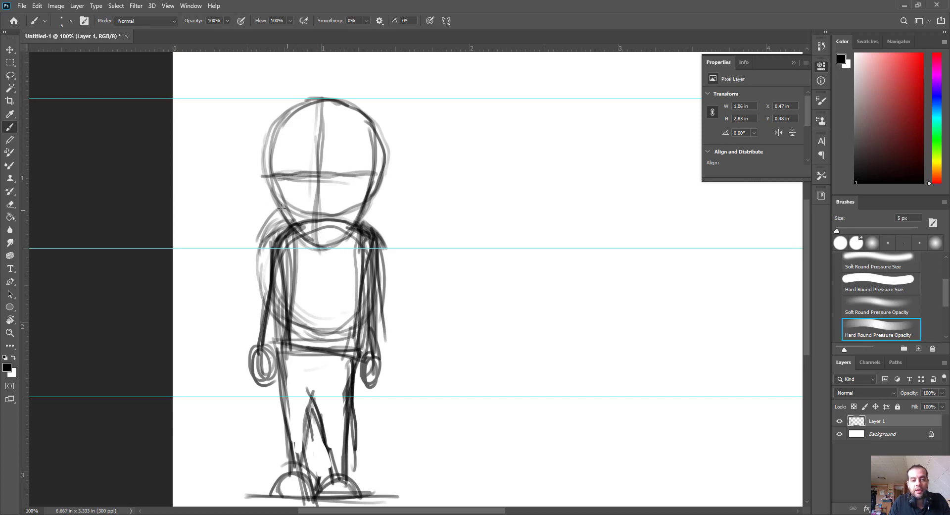
pyautogui.moveTo(281, 207)
pyautogui.mouseDown()
pyautogui.moveTo(361, 199)
pyautogui.moveTo(282, 199)
pyautogui.moveTo(366, 201)
pyautogui.moveTo(286, 199)
pyautogui.moveTo(296, 177)
pyautogui.mouseUp()
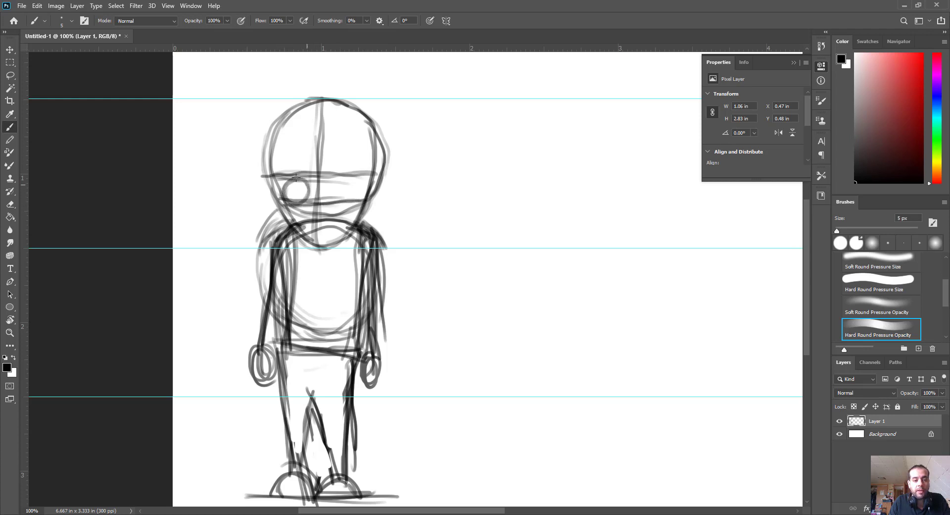
pyautogui.moveTo(339, 198)
pyautogui.mouseDown()
pyautogui.moveTo(336, 178)
pyautogui.moveTo(351, 179)
pyautogui.moveTo(335, 202)
pyautogui.mouseUp()
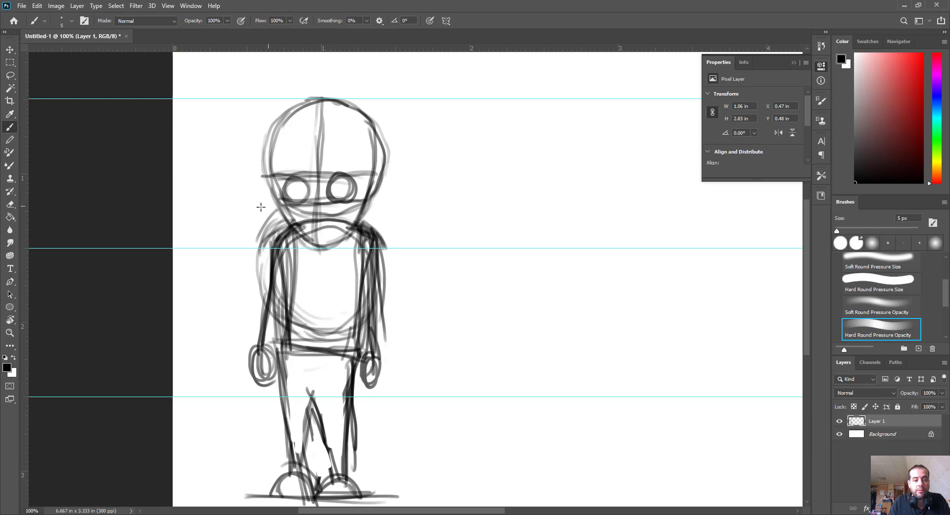
# - Draw ears on both sides of the head and add pupils, a round nose and a small mouth mark
pyautogui.moveTo(268, 217); pyautogui.dragTo(286, 227)
pyautogui.rightClick(290, 224)
pyautogui.moveTo(370, 222); pyautogui.dragTo(373, 199)
pyautogui.moveTo(315, 197)
pyautogui.mouseDown()
pyautogui.moveTo(328, 207)
pyautogui.moveTo(310, 213)
pyautogui.moveTo(328, 203)
pyautogui.moveTo(331, 221)
pyautogui.moveTo(312, 246)
pyautogui.moveTo(353, 224)
pyautogui.moveTo(380, 151)
pyautogui.moveTo(372, 188)
pyautogui.mouseUp()
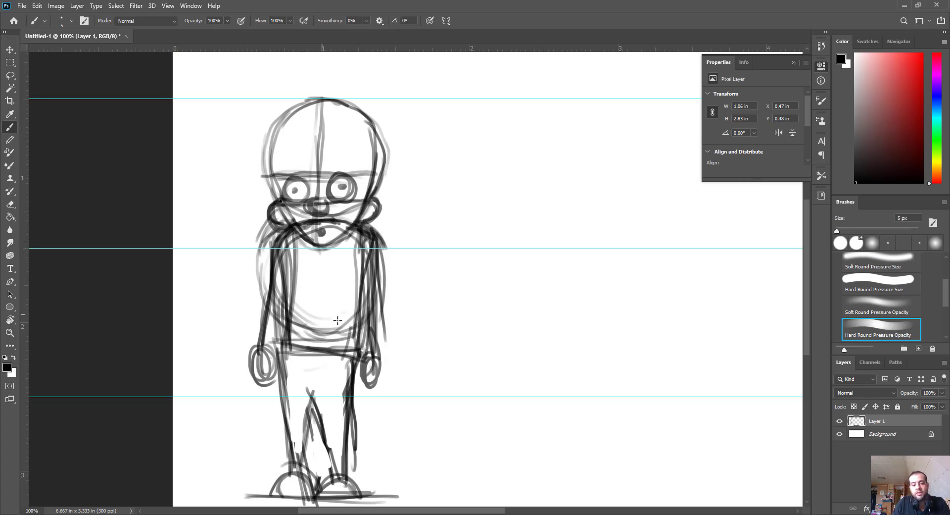
# - Reinforce the legs, hip line and both sides of the torso with additional contour strokes
pyautogui.moveTo(288, 342); pyautogui.dragTo(292, 435)
pyautogui.moveTo(281, 407)
pyautogui.mouseDown()
pyautogui.moveTo(289, 457)
pyautogui.moveTo(320, 395)
pyautogui.moveTo(305, 461)
pyautogui.mouseUp()
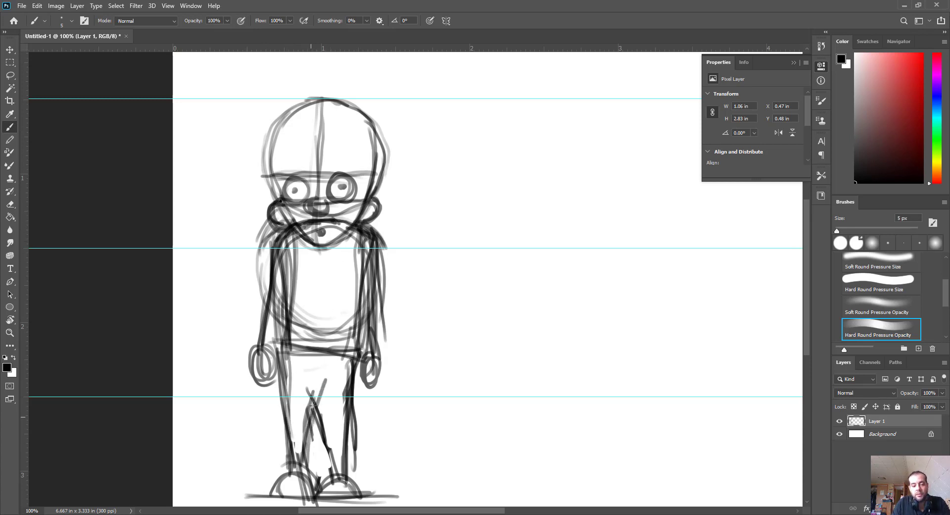
pyautogui.moveTo(311, 408)
pyautogui.mouseDown()
pyautogui.moveTo(350, 437)
pyautogui.moveTo(356, 357)
pyautogui.mouseUp()
pyautogui.moveTo(298, 358); pyautogui.dragTo(333, 359)
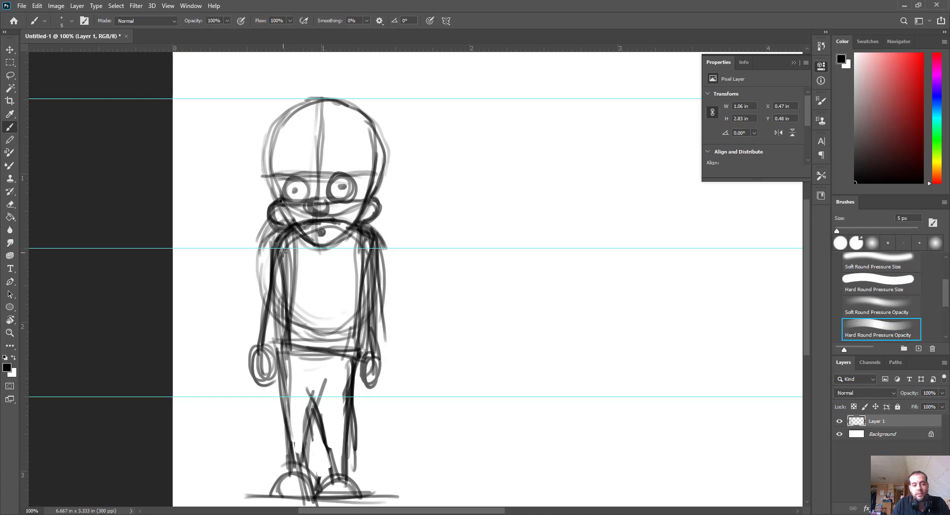
pyautogui.moveTo(282, 253); pyautogui.dragTo(286, 322)
pyautogui.moveTo(367, 237); pyautogui.dragTo(350, 337)
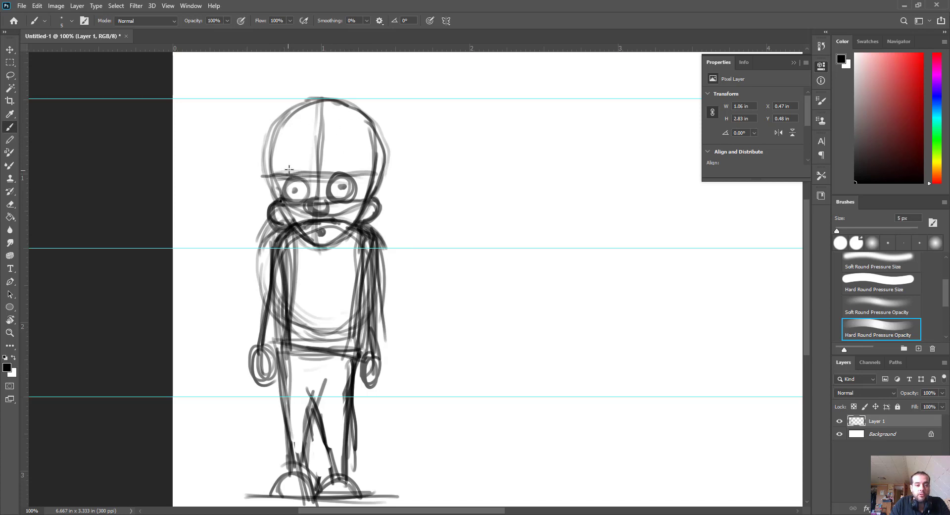
# - Draw short, thick eyebrows above both eyes and touch up the line beneath the eyes
pyautogui.moveTo(284, 172); pyautogui.dragTo(299, 166)
pyautogui.moveTo(329, 167); pyautogui.dragTo(344, 167)
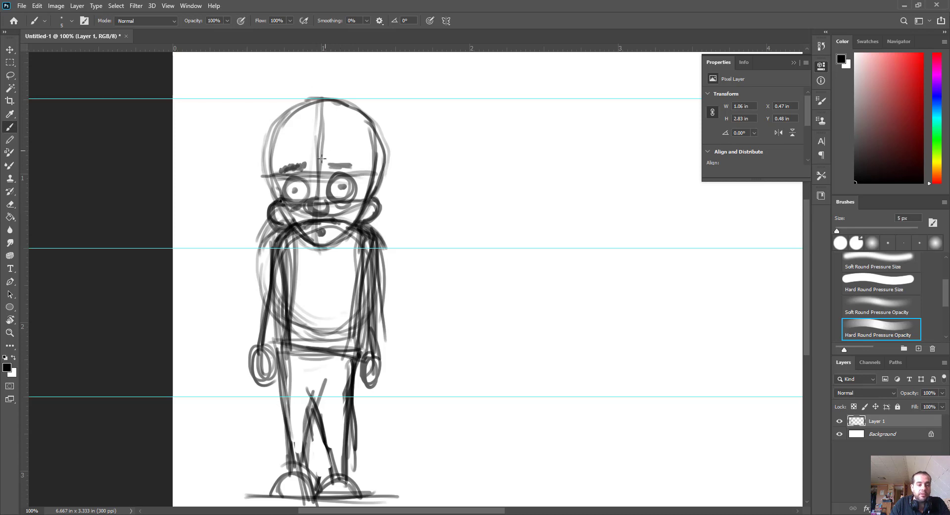
pyautogui.moveTo(289, 204); pyautogui.dragTo(353, 201)
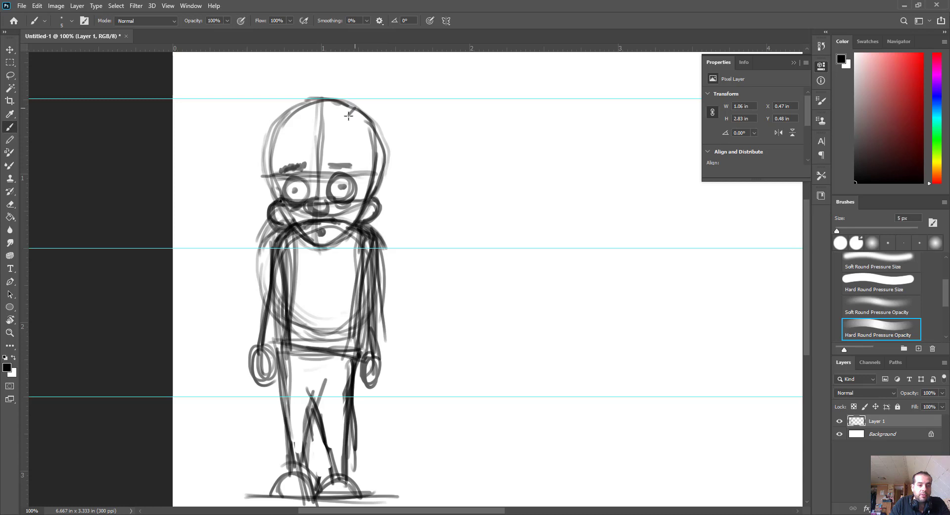
# - Draw the hair outline with a swept hairline over the forehead, a raised crown and side locks down to the ears
pyautogui.moveTo(367, 120)
pyautogui.mouseDown()
pyautogui.moveTo(365, 198)
pyautogui.moveTo(382, 225)
pyautogui.moveTo(373, 231)
pyautogui.moveTo(394, 190)
pyautogui.moveTo(390, 207)
pyautogui.moveTo(378, 129)
pyautogui.moveTo(385, 214)
pyautogui.moveTo(374, 125)
pyautogui.mouseUp()
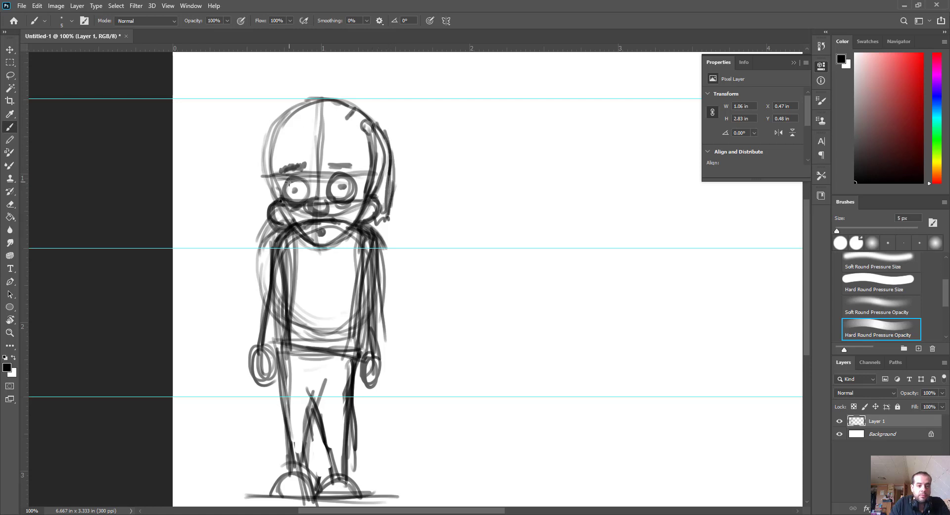
pyautogui.moveTo(294, 182)
pyautogui.mouseDown()
pyautogui.moveTo(356, 182)
pyautogui.moveTo(288, 186)
pyautogui.moveTo(351, 172)
pyautogui.mouseUp()
pyautogui.moveTo(368, 122)
pyautogui.mouseDown()
pyautogui.moveTo(304, 132)
pyautogui.moveTo(263, 164)
pyautogui.mouseUp()
pyautogui.moveTo(279, 126)
pyautogui.mouseDown()
pyautogui.moveTo(300, 108)
pyautogui.moveTo(347, 101)
pyautogui.moveTo(359, 128)
pyautogui.mouseUp()
pyautogui.moveTo(332, 93); pyautogui.dragTo(271, 135)
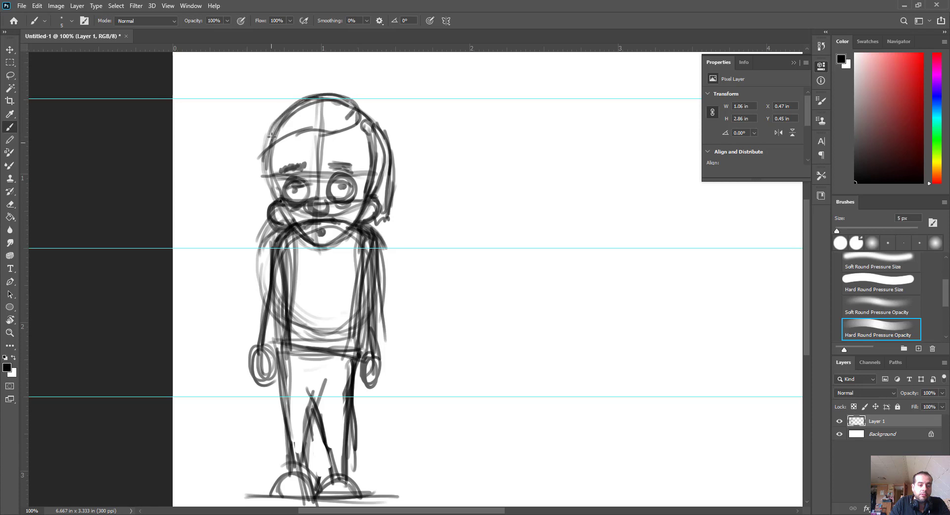
pyautogui.moveTo(280, 195)
pyautogui.mouseDown()
pyautogui.moveTo(285, 141)
pyautogui.moveTo(277, 196)
pyautogui.mouseUp()
pyautogui.moveTo(265, 160)
pyautogui.mouseDown()
pyautogui.moveTo(271, 201)
pyautogui.moveTo(262, 189)
pyautogui.moveTo(282, 110)
pyautogui.moveTo(260, 163)
pyautogui.moveTo(270, 212)
pyautogui.moveTo(291, 123)
pyautogui.moveTo(271, 154)
pyautogui.moveTo(363, 110)
pyautogui.moveTo(300, 111)
pyautogui.mouseUp()
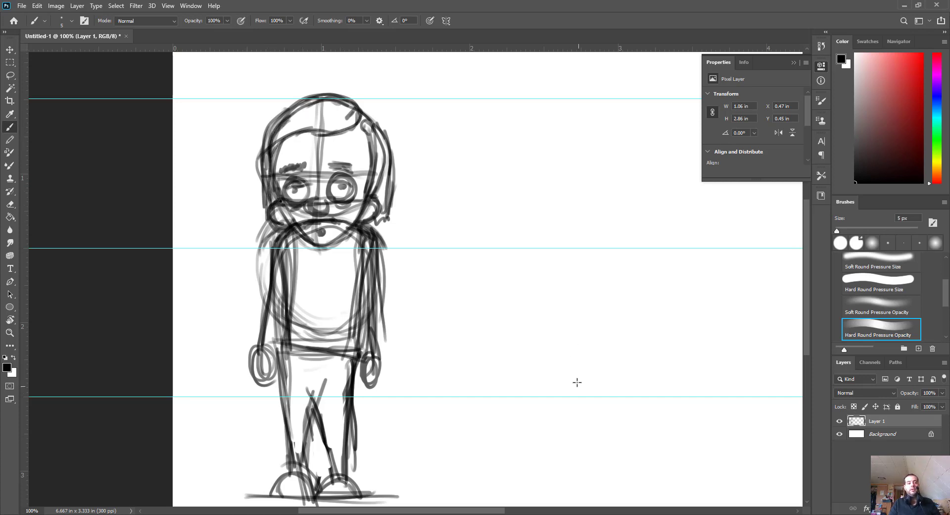
# - Erase construction lines around the eyes, nose and mouth with the 30 px eraser to clean up the face
pyautogui.press('e')
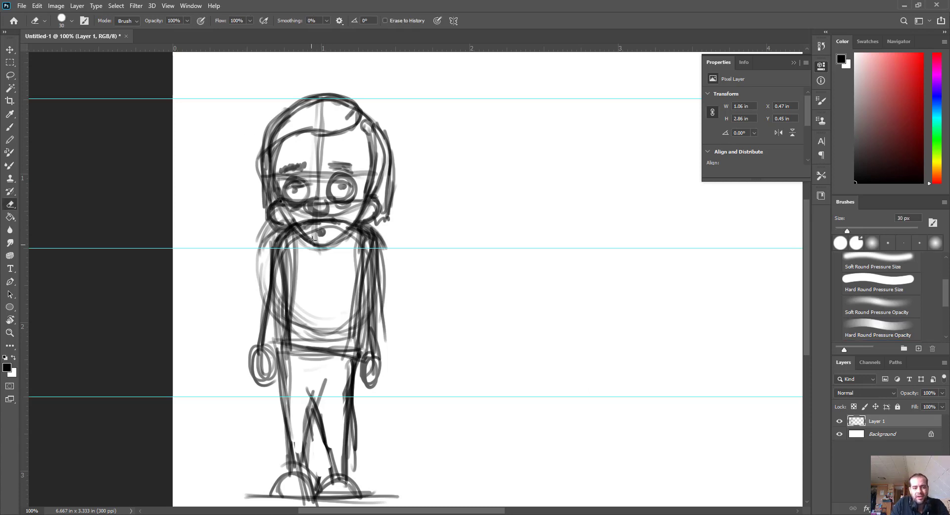
pyautogui.moveTo(304, 223)
pyautogui.mouseDown()
pyautogui.moveTo(343, 224)
pyautogui.moveTo(331, 238)
pyautogui.moveTo(300, 224)
pyautogui.moveTo(321, 223)
pyautogui.mouseUp()
pyautogui.moveTo(317, 182)
pyautogui.mouseDown()
pyautogui.moveTo(360, 168)
pyautogui.moveTo(358, 197)
pyautogui.moveTo(314, 240)
pyautogui.moveTo(315, 220)
pyautogui.mouseUp()
pyautogui.press('b')
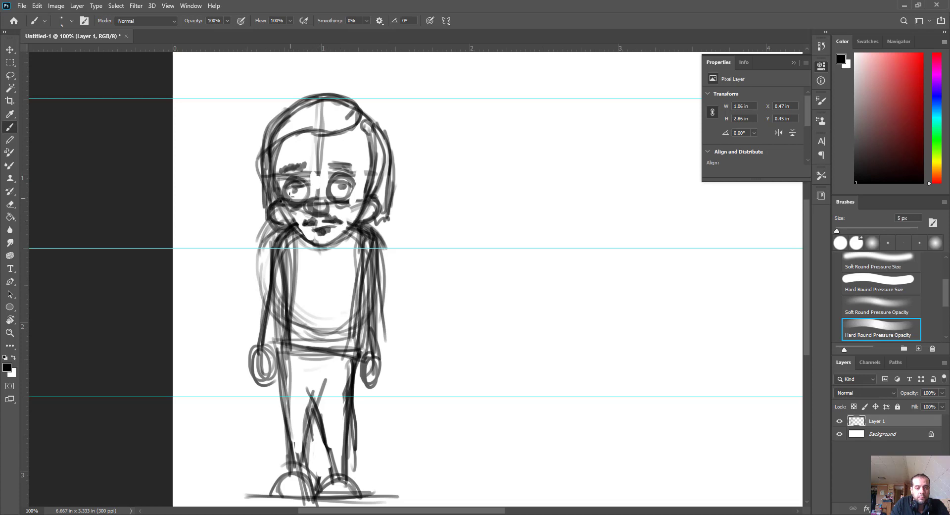
pyautogui.press('e')
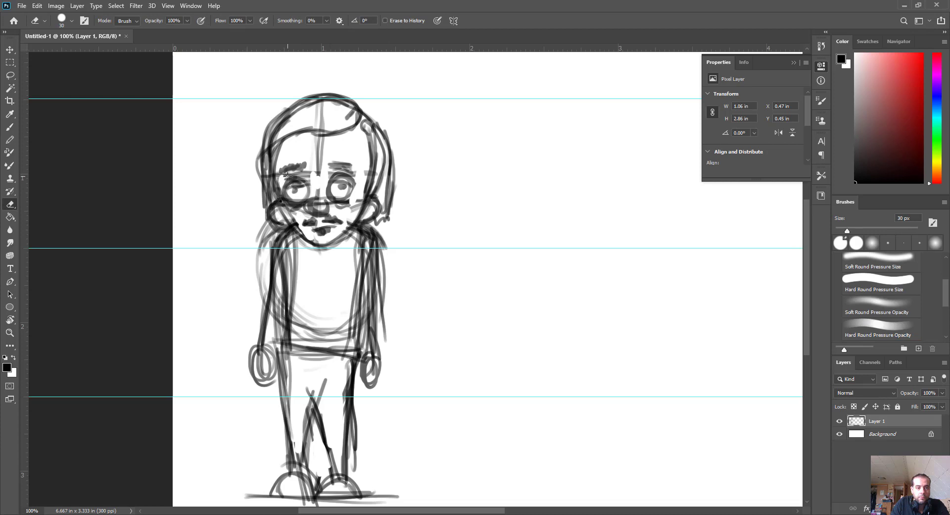
pyautogui.moveTo(287, 176)
pyautogui.mouseDown()
pyautogui.moveTo(363, 175)
pyautogui.moveTo(319, 204)
pyautogui.mouseUp()
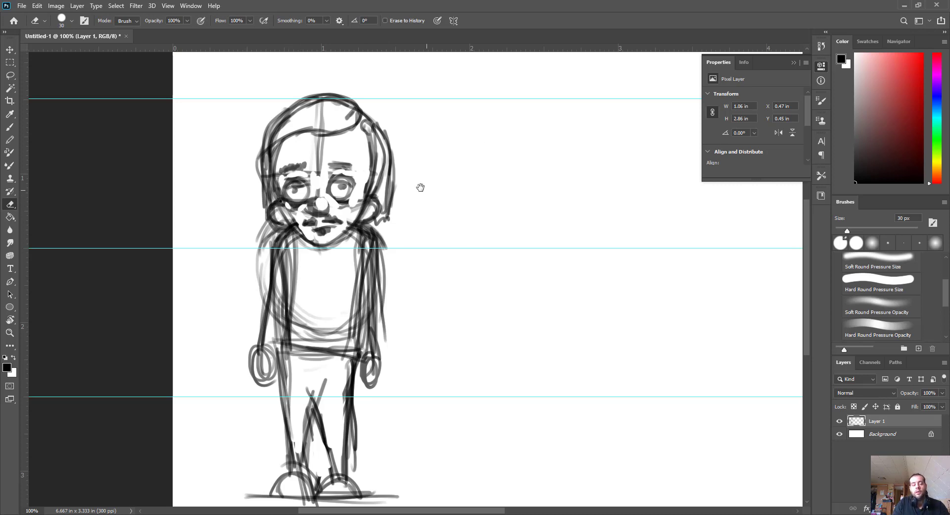
# - Shade the neck below the chin and draw a V-shaped collar on the upper chest
pyautogui.moveTo(420, 187); pyautogui.dragTo(355, 183)
pyautogui.press('b')
pyautogui.moveTo(268, 261)
pyautogui.mouseDown()
pyautogui.moveTo(355, 237)
pyautogui.moveTo(318, 224)
pyautogui.moveTo(316, 270)
pyautogui.moveTo(332, 251)
pyautogui.moveTo(321, 268)
pyautogui.moveTo(309, 240)
pyautogui.mouseUp()
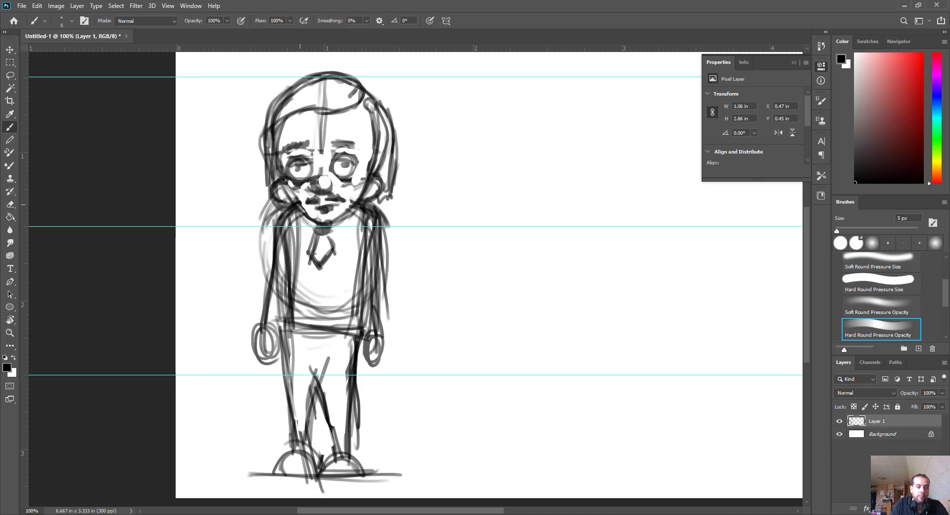
pyautogui.moveTo(298, 208)
pyautogui.mouseDown()
pyautogui.moveTo(314, 260)
pyautogui.moveTo(345, 219)
pyautogui.moveTo(335, 247)
pyautogui.mouseUp()
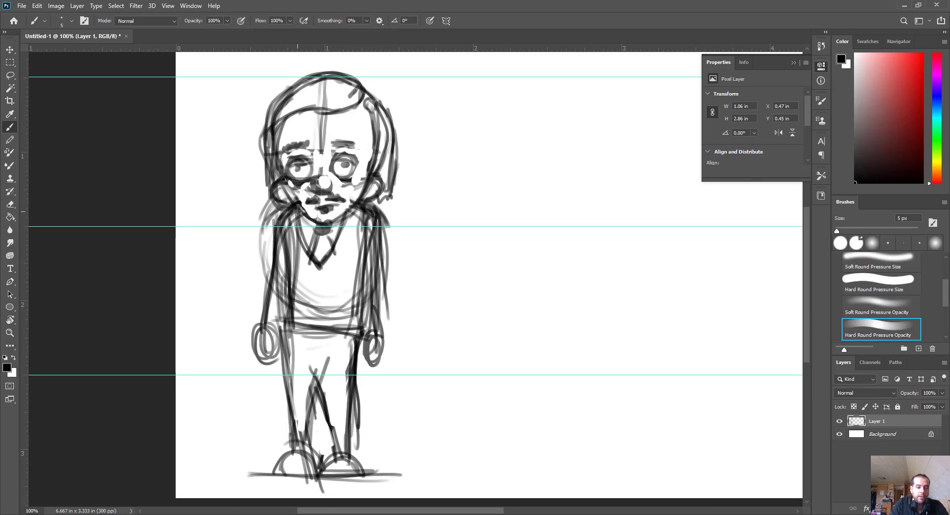
# - Draw the jacket's left lapel and both curved front edges from the chest down to the hips
pyautogui.moveTo(280, 219)
pyautogui.mouseDown()
pyautogui.moveTo(306, 274)
pyautogui.moveTo(297, 314)
pyautogui.mouseUp()
pyautogui.rightClick(313, 278)
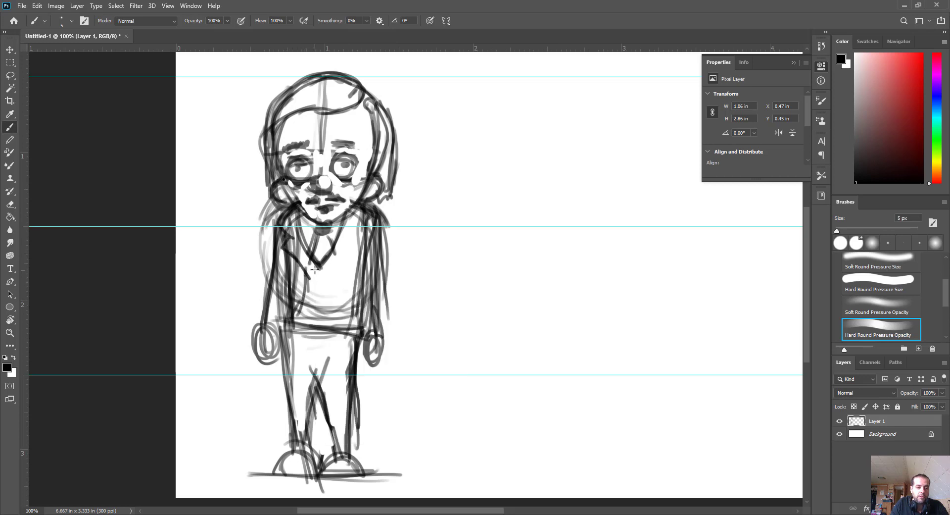
pyautogui.moveTo(316, 269)
pyautogui.mouseDown()
pyautogui.moveTo(307, 311)
pyautogui.moveTo(282, 342)
pyautogui.mouseUp()
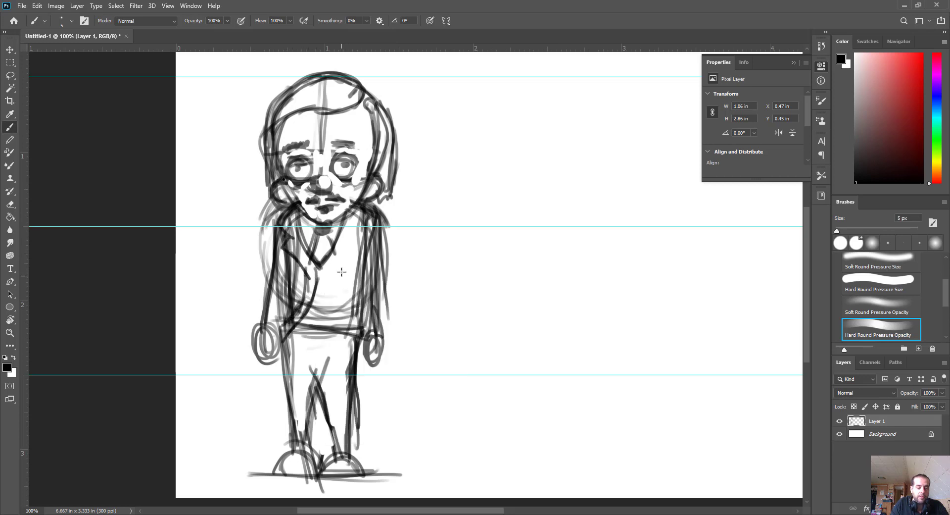
pyautogui.moveTo(340, 244)
pyautogui.mouseDown()
pyautogui.moveTo(342, 316)
pyautogui.moveTo(328, 254)
pyautogui.moveTo(336, 310)
pyautogui.moveTo(336, 259)
pyautogui.moveTo(351, 335)
pyautogui.mouseUp()
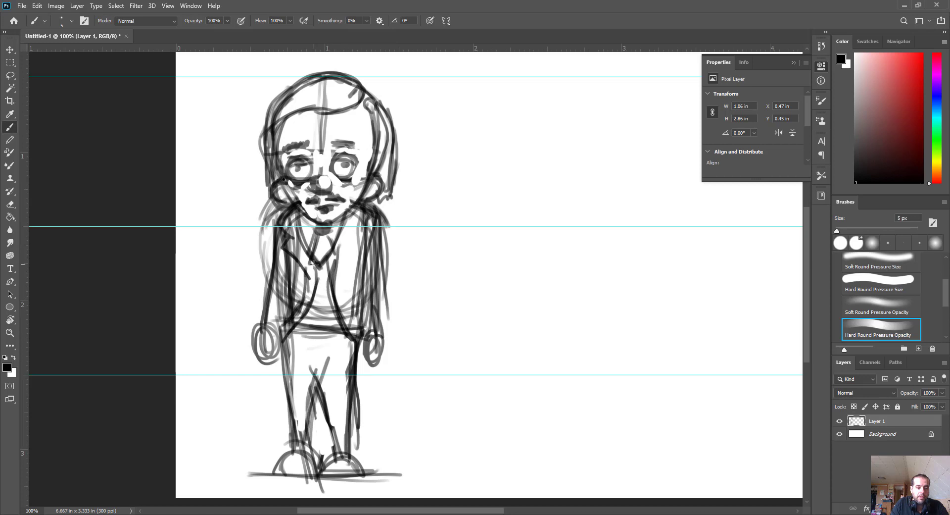
pyautogui.moveTo(313, 264); pyautogui.dragTo(316, 323)
# - Add two round buttons down the middle of the torso and strengthen the trouser leg outlines
pyautogui.moveTo(324, 282)
pyautogui.mouseDown()
pyautogui.moveTo(329, 314)
pyautogui.moveTo(303, 327)
pyautogui.moveTo(296, 420)
pyautogui.mouseUp()
pyautogui.moveTo(308, 372)
pyautogui.mouseDown()
pyautogui.moveTo(317, 440)
pyautogui.moveTo(340, 449)
pyautogui.mouseUp()
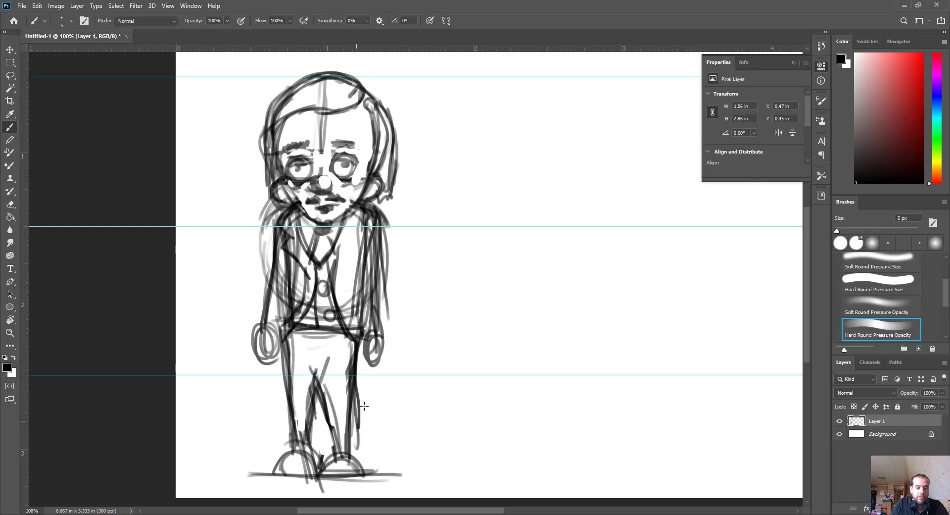
pyautogui.moveTo(359, 377); pyautogui.dragTo(362, 400)
# - Draw the jacket sleeves around both arms with flared outer edges and cuffs above the hands
pyautogui.moveTo(263, 308); pyautogui.dragTo(287, 313)
pyautogui.moveTo(266, 262); pyautogui.dragTo(259, 312)
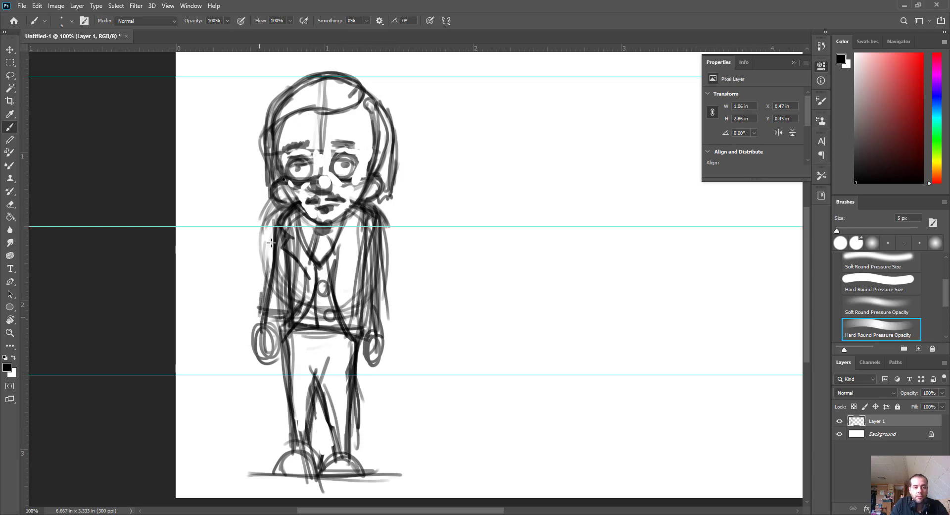
pyautogui.moveTo(280, 220)
pyautogui.mouseDown()
pyautogui.moveTo(257, 307)
pyautogui.moveTo(264, 302)
pyautogui.mouseUp()
pyautogui.moveTo(370, 218)
pyautogui.mouseDown()
pyautogui.moveTo(386, 320)
pyautogui.moveTo(399, 310)
pyautogui.moveTo(391, 317)
pyautogui.mouseUp()
pyautogui.moveTo(383, 240); pyautogui.dragTo(403, 324)
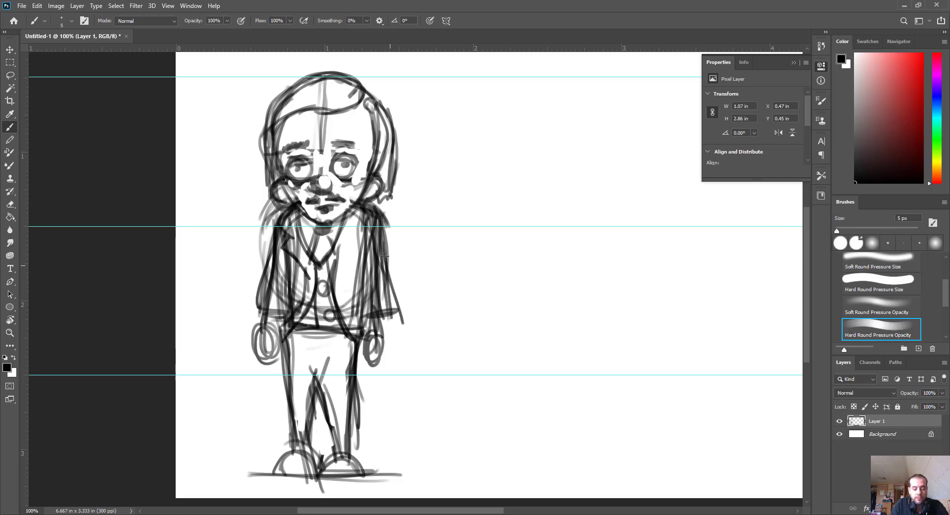
# - Erase the old arm lines inside the right sleeve and redraw its inner edge and cuff
pyautogui.press('e')
pyautogui.moveTo(376, 228); pyautogui.dragTo(383, 311)
pyautogui.press('b')
pyautogui.moveTo(373, 249)
pyautogui.mouseDown()
pyautogui.moveTo(368, 342)
pyautogui.moveTo(372, 282)
pyautogui.mouseUp()
pyautogui.moveTo(373, 237); pyautogui.dragTo(370, 298)
pyautogui.moveTo(371, 263); pyautogui.dragTo(369, 311)
pyautogui.moveTo(368, 312); pyautogui.dragTo(398, 310)
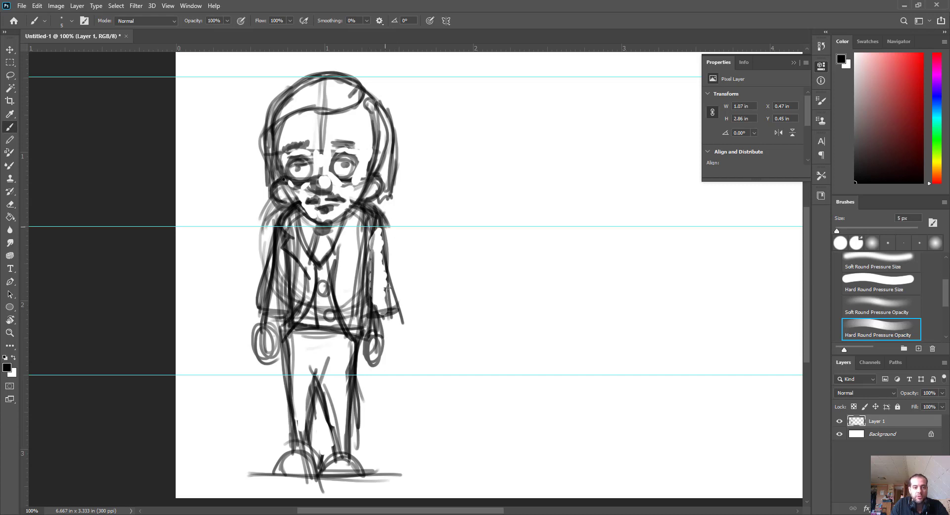
# - Darken the right sleeve's outer edge from the shoulder to the cuff and add short strokes at the cuff
pyautogui.moveTo(383, 226); pyautogui.dragTo(396, 304)
pyautogui.moveTo(384, 228)
pyautogui.mouseDown()
pyautogui.moveTo(393, 294)
pyautogui.moveTo(393, 279)
pyautogui.moveTo(358, 253)
pyautogui.moveTo(375, 249)
pyautogui.mouseUp()
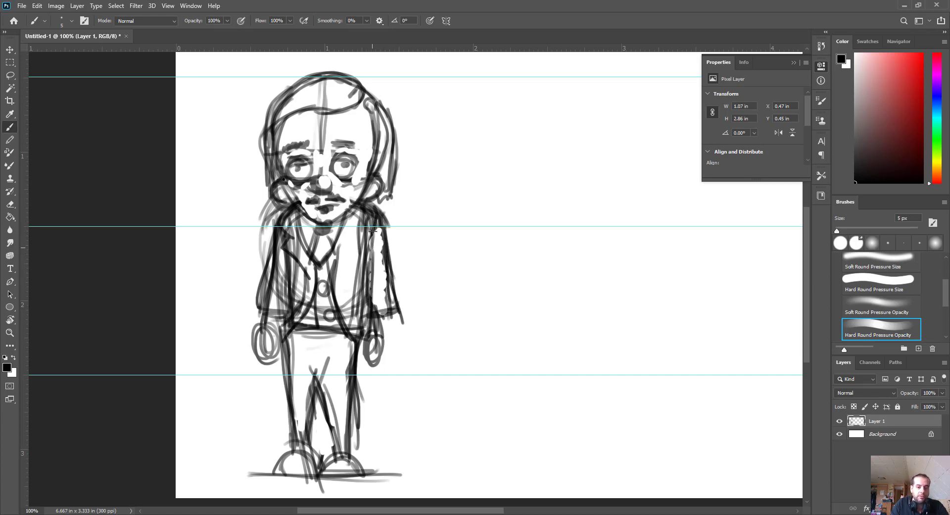
pyautogui.moveTo(372, 209); pyautogui.dragTo(395, 319)
pyautogui.rightClick(399, 320)
pyautogui.click(378, 311)
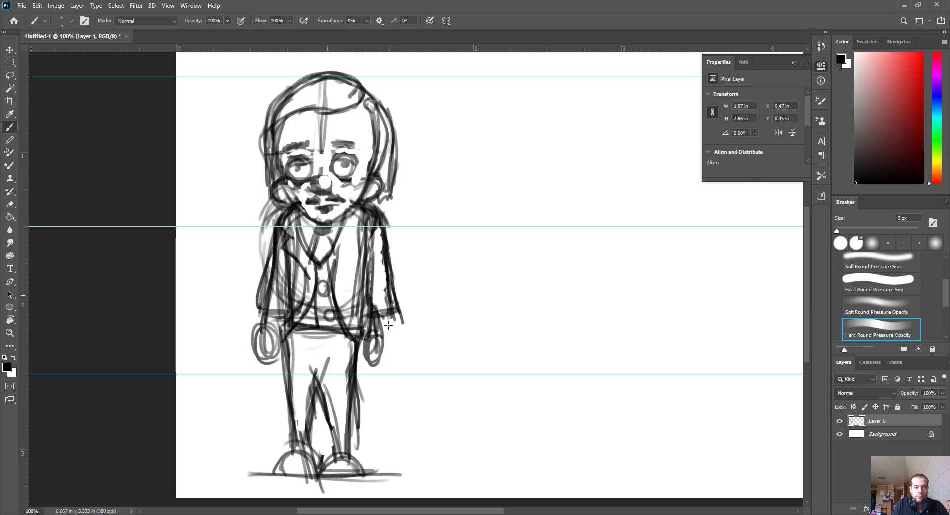
pyautogui.moveTo(389, 287)
pyautogui.mouseDown()
pyautogui.moveTo(394, 337)
pyautogui.moveTo(376, 314)
pyautogui.mouseUp()
# - Erase stray lines around the right cuff and inside the left sleeve, and redraw the left sleeve and lapel area
pyautogui.press('e')
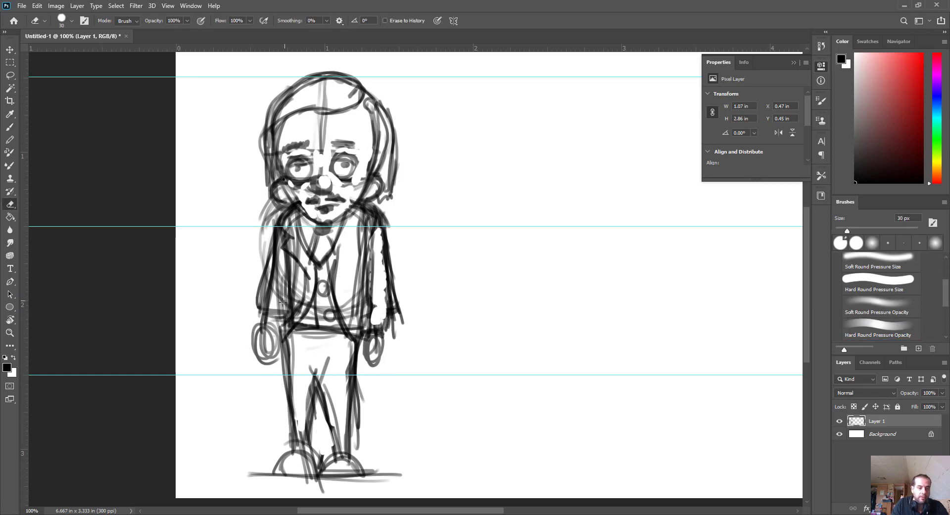
pyautogui.moveTo(276, 313)
pyautogui.mouseDown()
pyautogui.moveTo(278, 261)
pyautogui.moveTo(274, 298)
pyautogui.mouseUp()
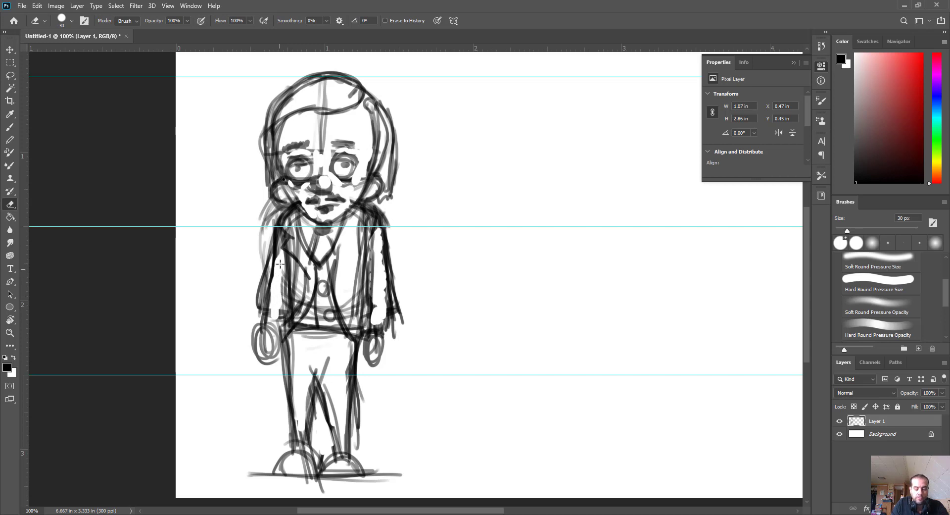
pyautogui.press('b')
pyautogui.moveTo(273, 237)
pyautogui.mouseDown()
pyautogui.moveTo(265, 317)
pyautogui.moveTo(270, 261)
pyautogui.moveTo(296, 253)
pyautogui.moveTo(294, 224)
pyautogui.mouseUp()
pyautogui.press('e')
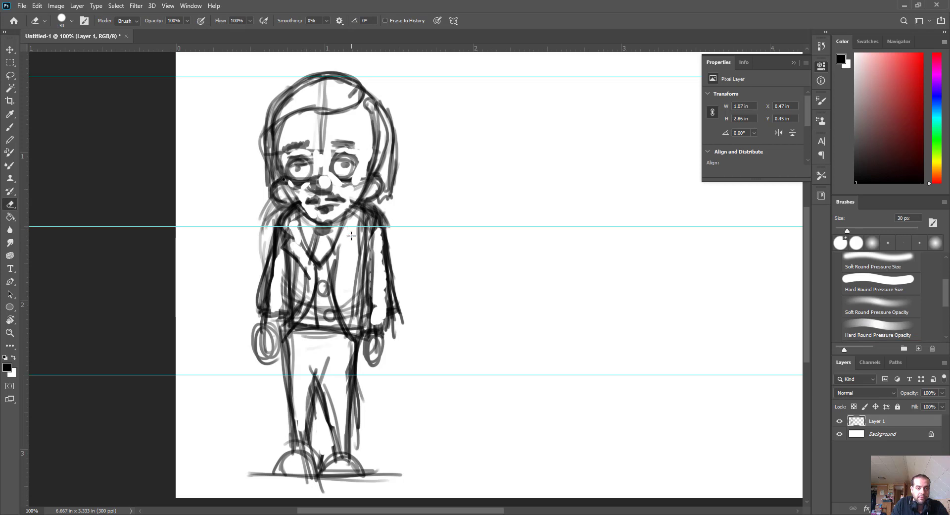
# - Draw the jacket's notched right lapel and darken the front edge down to the lower button
pyautogui.press('b')
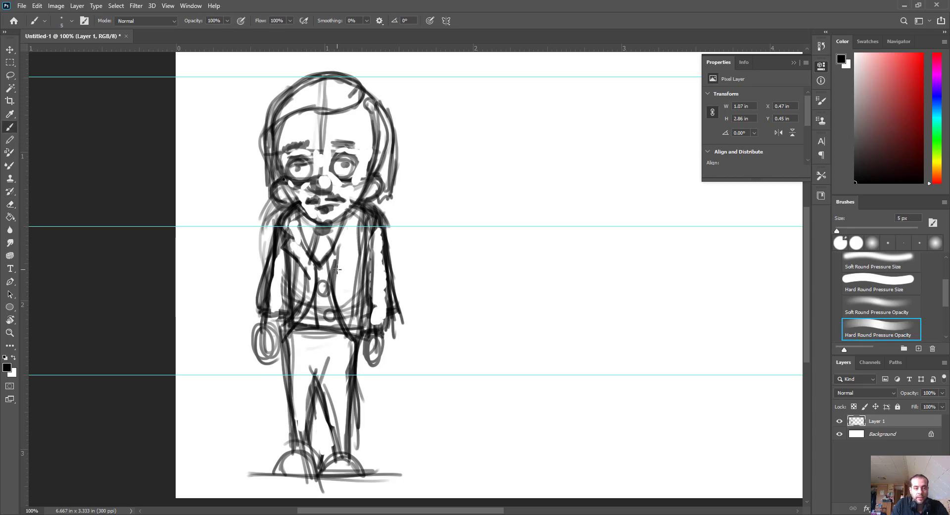
pyautogui.moveTo(337, 269)
pyautogui.mouseDown()
pyautogui.moveTo(362, 227)
pyautogui.moveTo(340, 260)
pyautogui.moveTo(328, 321)
pyautogui.mouseUp()
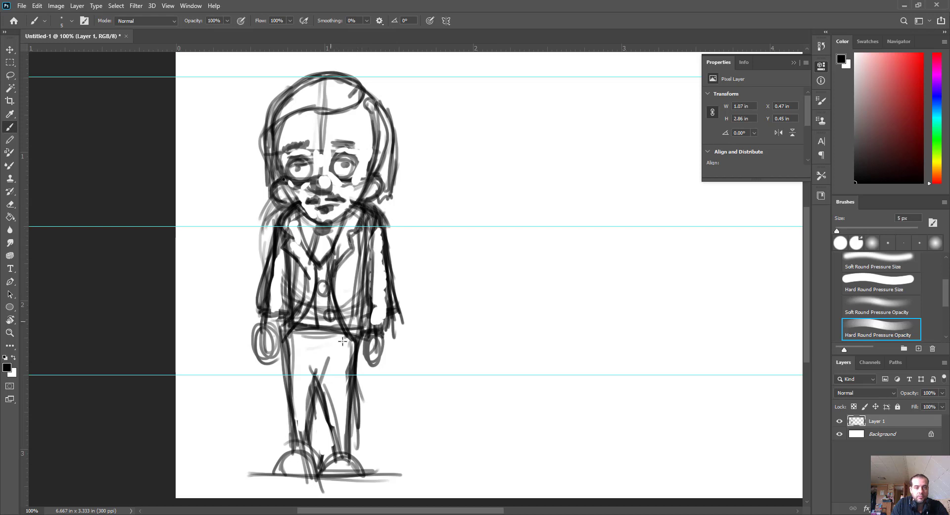
pyautogui.rightClick(335, 321)
pyautogui.click(435, 207)
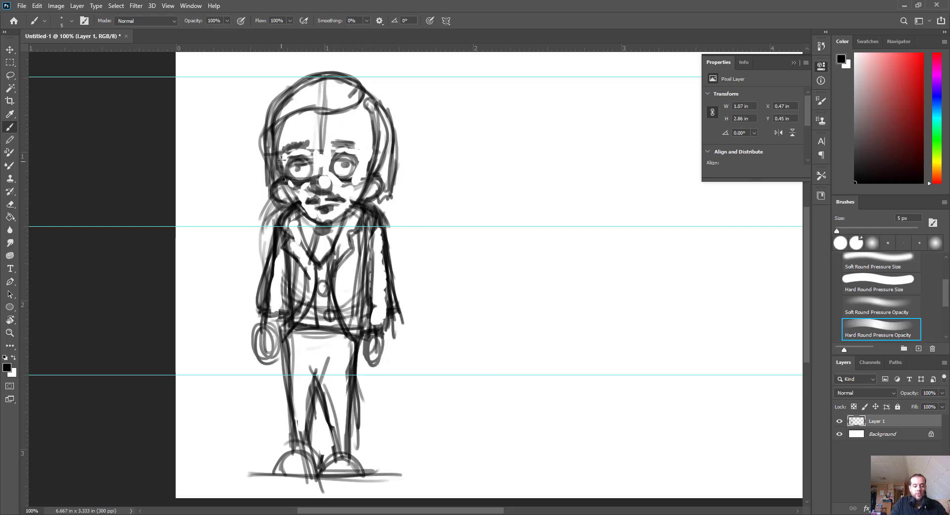
# - Erase the stray hair line along the left side of the face beside the eye
pyautogui.press('e')
pyautogui.moveTo(273, 139); pyautogui.dragTo(276, 176)
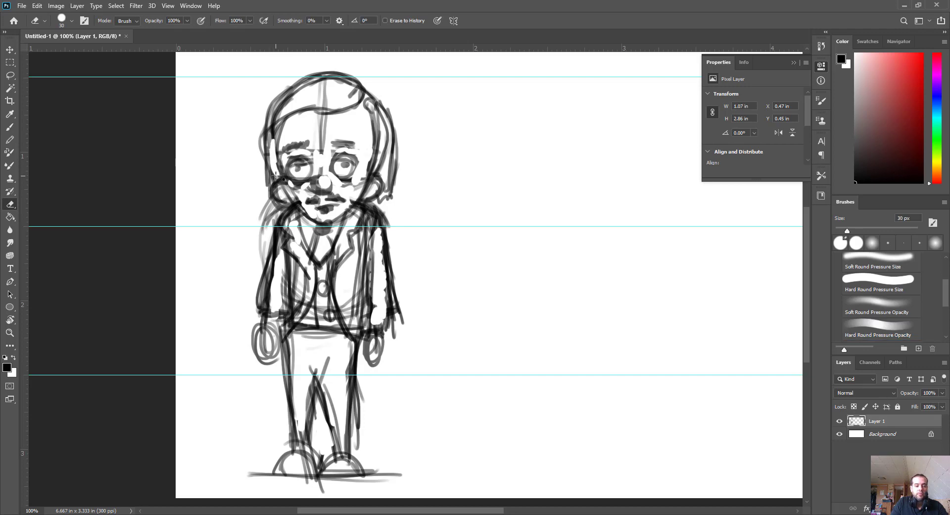
pyautogui.press('z')
pyautogui.keyDown('alt'); pyautogui.click(405, 301); pyautogui.keyUp('alt')
pyautogui.moveTo(424, 276); pyautogui.dragTo(391, 270)
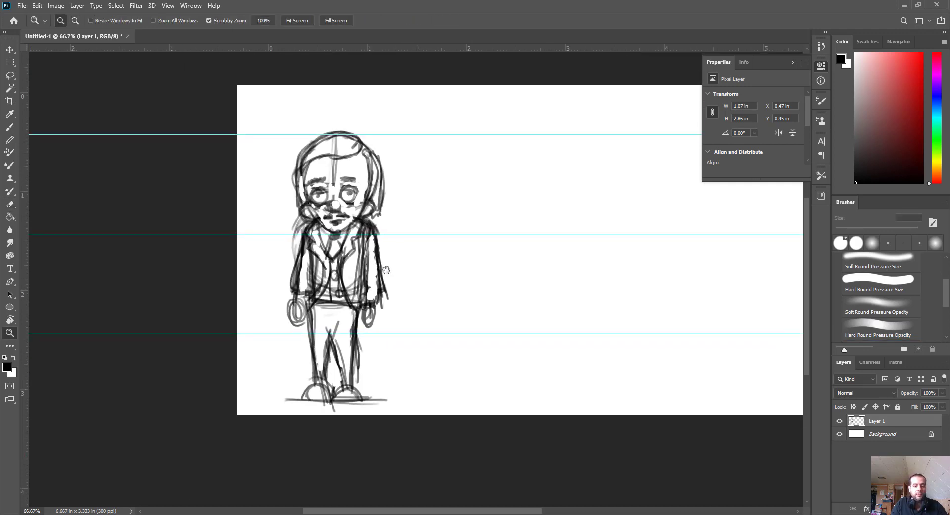
# - Draw angled front pockets on both sides of the trousers just below the jacket hem
pyautogui.click(341, 321)
pyautogui.click(341, 323)
pyautogui.click(340, 323)
pyautogui.press('b')
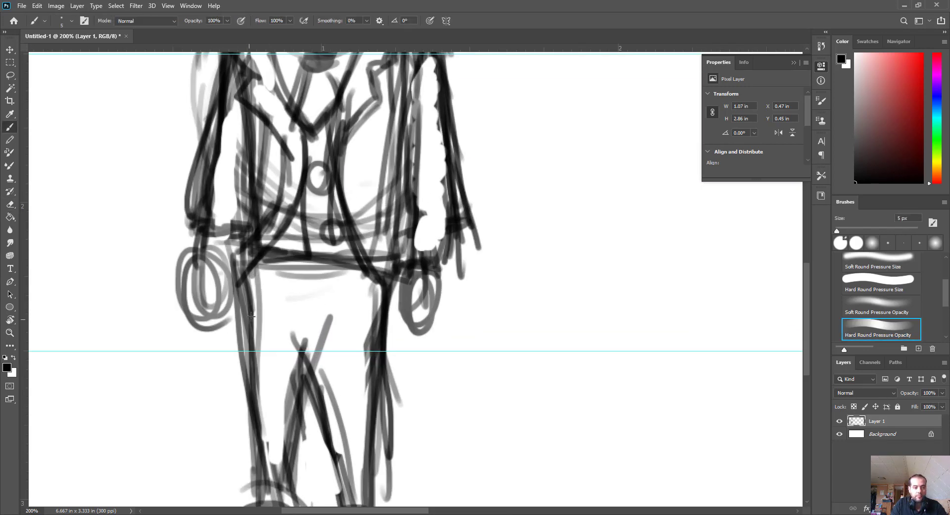
pyautogui.moveTo(251, 316)
pyautogui.mouseDown()
pyautogui.moveTo(273, 296)
pyautogui.moveTo(270, 263)
pyautogui.mouseUp()
pyautogui.moveTo(270, 263)
pyautogui.mouseDown()
pyautogui.moveTo(280, 291)
pyautogui.moveTo(248, 318)
pyautogui.mouseUp()
pyautogui.moveTo(347, 265)
pyautogui.mouseDown()
pyautogui.moveTo(347, 291)
pyautogui.moveTo(380, 312)
pyautogui.mouseUp()
pyautogui.moveTo(352, 297); pyautogui.dragTo(380, 313)
# - Darken the inner edge of the right trouser leg from the crotch down to the ankle
pyautogui.moveTo(307, 345); pyautogui.dragTo(333, 402)
pyautogui.moveTo(318, 368); pyautogui.dragTo(340, 450)
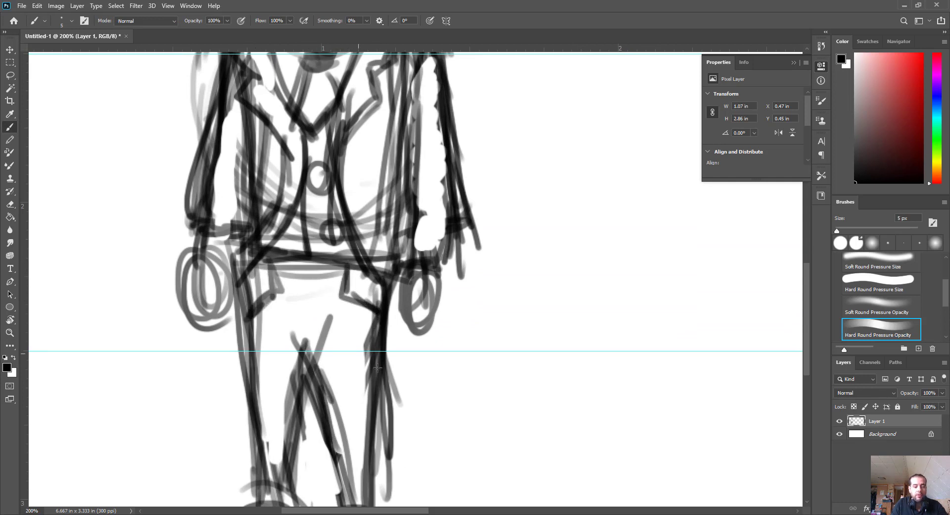
pyautogui.scroll(-5, 377, 367)
pyautogui.moveTo(321, 319); pyautogui.dragTo(348, 371)
# - Draw trouser cuffs above both shoes, with short side strokes joining them to the shoe tops
pyautogui.moveTo(248, 375)
pyautogui.mouseDown()
pyautogui.moveTo(297, 370)
pyautogui.moveTo(293, 396)
pyautogui.moveTo(245, 411)
pyautogui.mouseUp()
pyautogui.moveTo(322, 375); pyautogui.dragTo(327, 414)
pyautogui.moveTo(319, 372)
pyautogui.mouseDown()
pyautogui.moveTo(359, 368)
pyautogui.moveTo(383, 408)
pyautogui.mouseUp()
pyautogui.moveTo(387, 402); pyautogui.dragTo(342, 415)
# - Strengthen the right trouser leg's inner and outer edges down to the cuff
pyautogui.moveTo(325, 301)
pyautogui.mouseDown()
pyautogui.moveTo(333, 380)
pyautogui.moveTo(381, 368)
pyautogui.mouseUp()
pyautogui.moveTo(388, 246); pyautogui.dragTo(376, 372)
pyautogui.moveTo(376, 316); pyautogui.dragTo(377, 374)
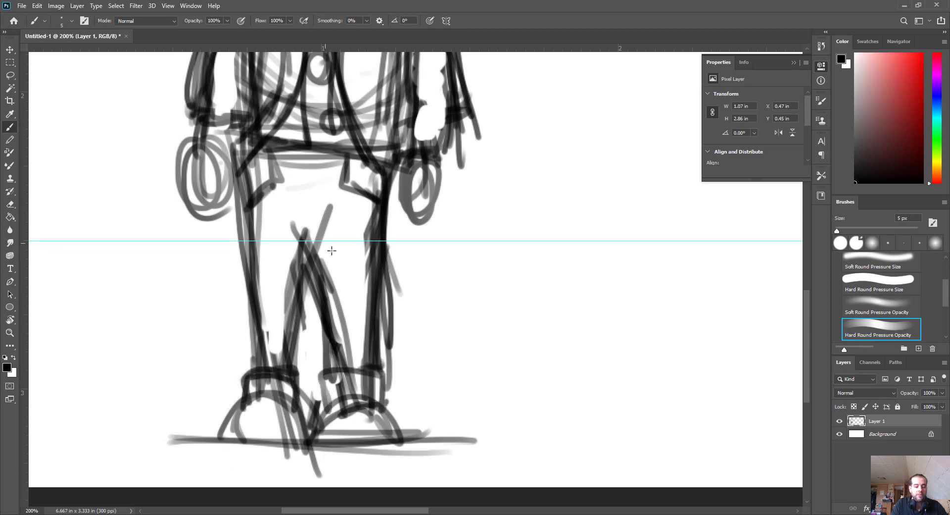
# - Erase the stray construction strokes above the crotch between the trouser legs
pyautogui.press('e')
pyautogui.moveTo(324, 218)
pyautogui.mouseDown()
pyautogui.moveTo(333, 238)
pyautogui.moveTo(314, 247)
pyautogui.moveTo(415, 200)
pyautogui.mouseUp()
pyautogui.press('z')
pyautogui.keyDown('alt'); pyautogui.click(349, 301); pyautogui.keyUp('alt')
pyautogui.keyDown('alt'); pyautogui.click(340, 306); pyautogui.keyUp('alt')
pyautogui.moveTo(349, 274); pyautogui.dragTo(343, 277)
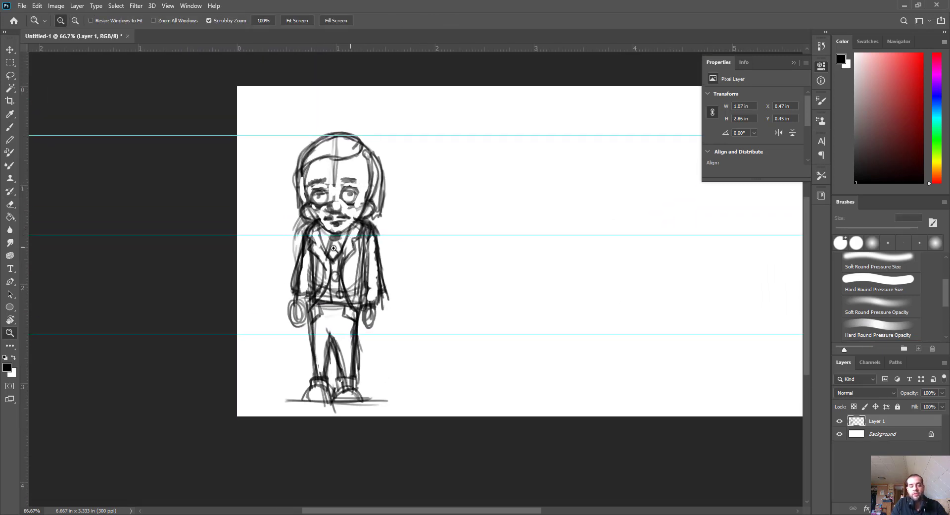
# - Draw a breast pocket with a pocket square below the right lapel of the jacket
pyautogui.moveTo(521, 240); pyautogui.dragTo(381, 267)
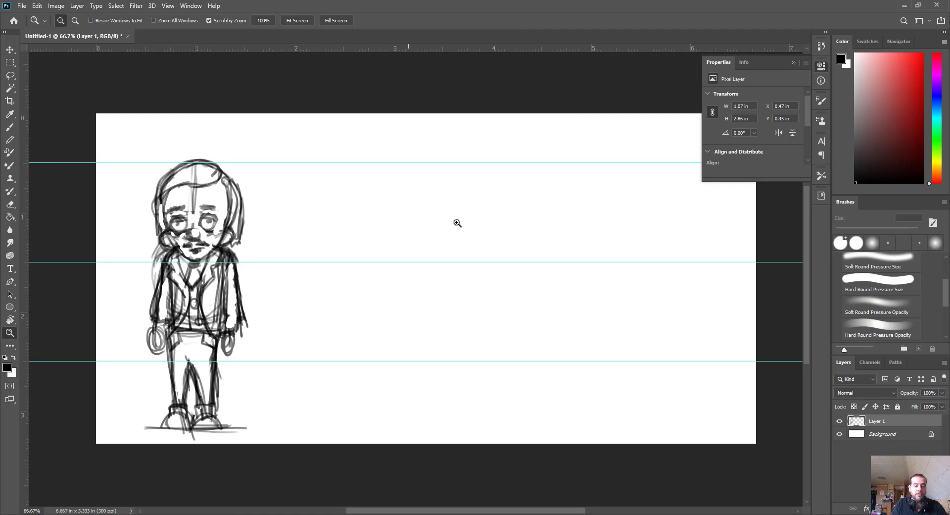
pyautogui.moveTo(257, 253); pyautogui.dragTo(342, 248)
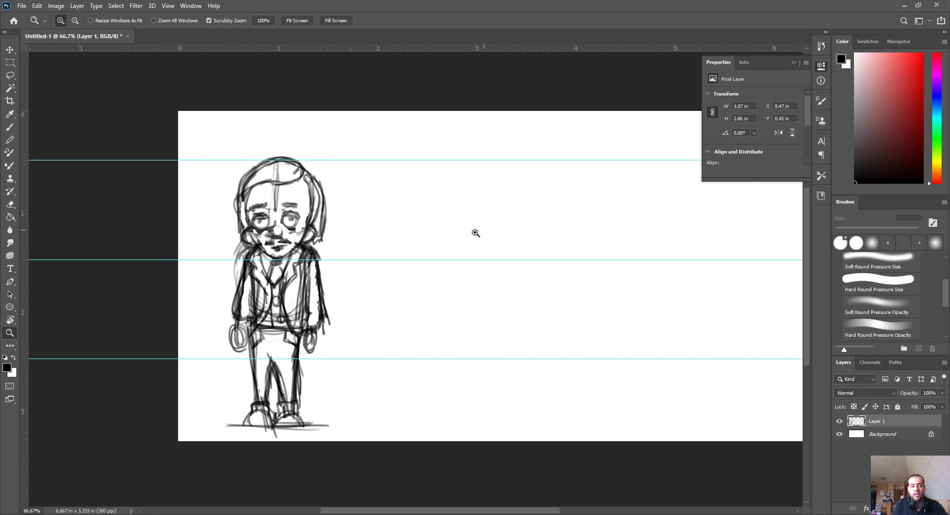
pyautogui.click(299, 286)
pyautogui.click(299, 286)
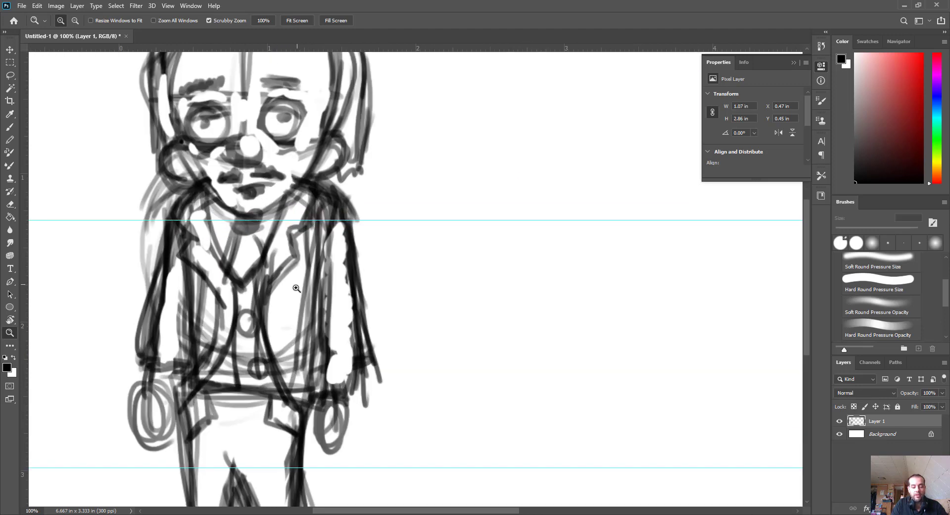
pyautogui.press('b')
pyautogui.moveTo(306, 273)
pyautogui.mouseDown()
pyautogui.moveTo(286, 275)
pyautogui.moveTo(288, 313)
pyautogui.moveTo(301, 324)
pyautogui.moveTo(331, 276)
pyautogui.moveTo(326, 303)
pyautogui.mouseUp()
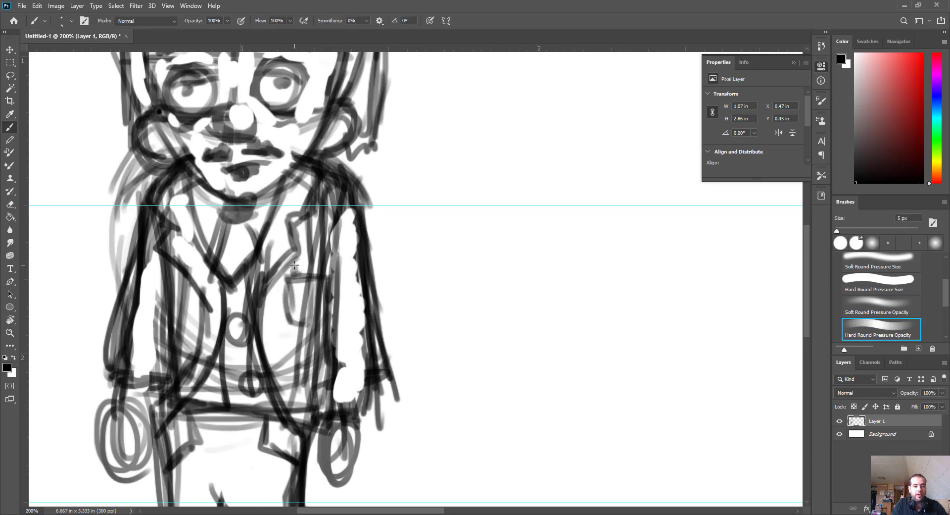
pyautogui.moveTo(319, 267); pyautogui.dragTo(297, 270)
# - Darken the left sleeve's cuff and the sleeve edge above it
pyautogui.moveTo(198, 292); pyautogui.dragTo(250, 317)
pyautogui.moveTo(209, 390)
pyautogui.mouseDown()
pyautogui.moveTo(167, 407)
pyautogui.moveTo(218, 399)
pyautogui.mouseUp()
pyautogui.moveTo(180, 348); pyautogui.dragTo(196, 249)
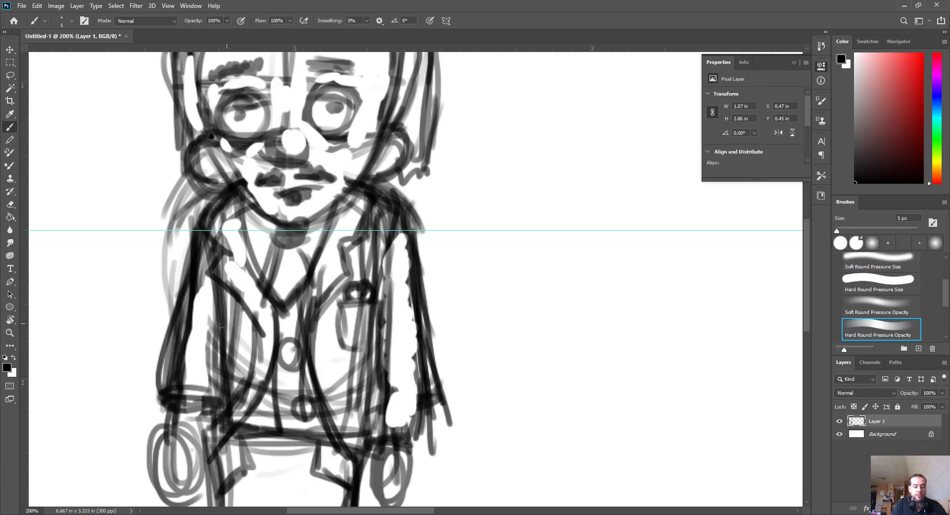
# - Erase stray lines inside the left sleeve and lapel, beside the right lapel, and inside the breast pocket
pyautogui.press('e')
pyautogui.moveTo(199, 300)
pyautogui.mouseDown()
pyautogui.moveTo(187, 364)
pyautogui.moveTo(202, 261)
pyautogui.moveTo(198, 269)
pyautogui.moveTo(229, 268)
pyautogui.moveTo(227, 211)
pyautogui.mouseUp()
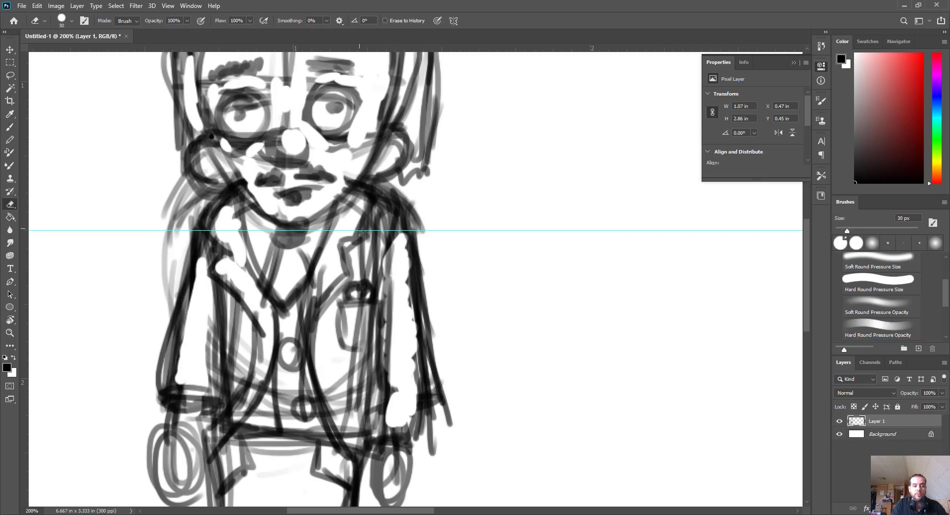
pyautogui.moveTo(363, 232)
pyautogui.mouseDown()
pyautogui.moveTo(389, 218)
pyautogui.moveTo(369, 277)
pyautogui.mouseUp()
pyautogui.moveTo(357, 309); pyautogui.dragTo(377, 301)
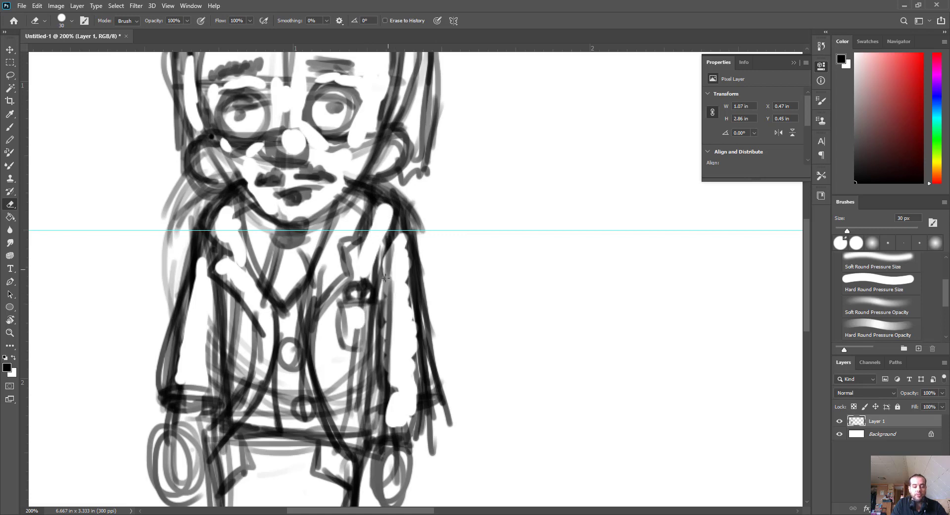
pyautogui.press('z')
pyautogui.hotkey('ctrl', '-')
pyautogui.hotkey('ctrl', '-')
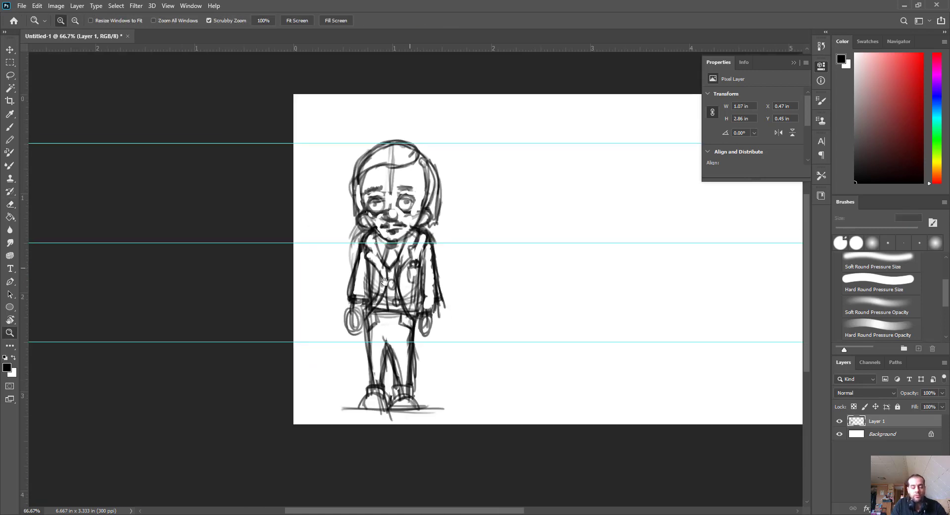